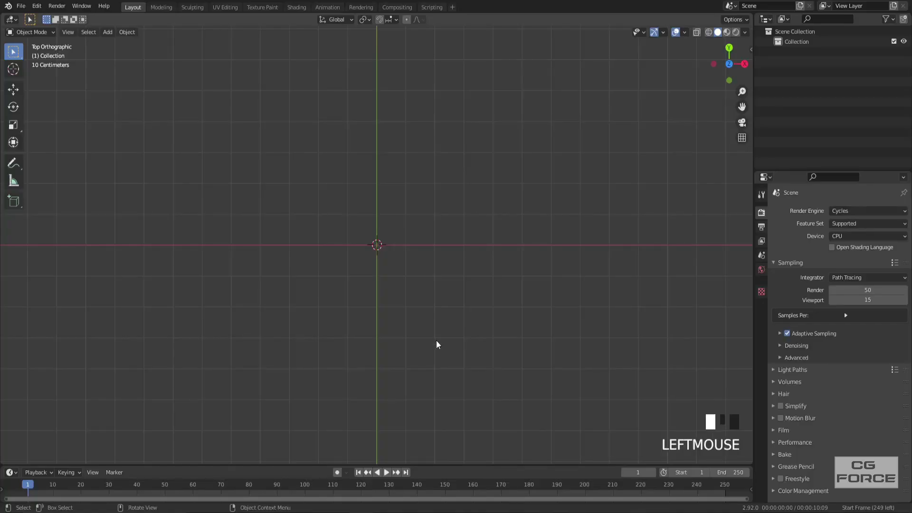
Add a mesh circle at the origin with 12 vertices and a radius of 70 mm.
{"action": "scroll", "coordinate": [375, 283], "scroll_direction": "up", "scroll_amount": 10}
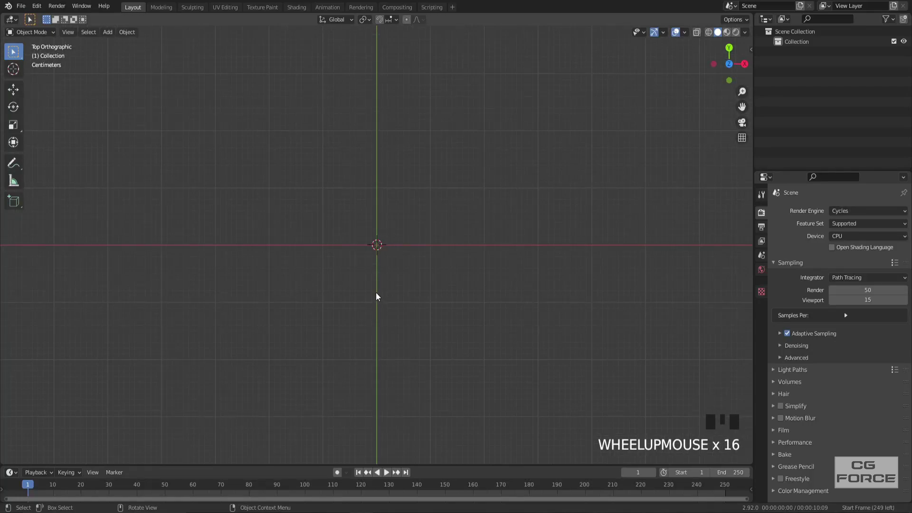
{"action": "key", "text": "shift+a"}
{"action": "mouse_move", "coordinate": [401, 221]}
{"action": "left_click", "coordinate": [475, 241]}
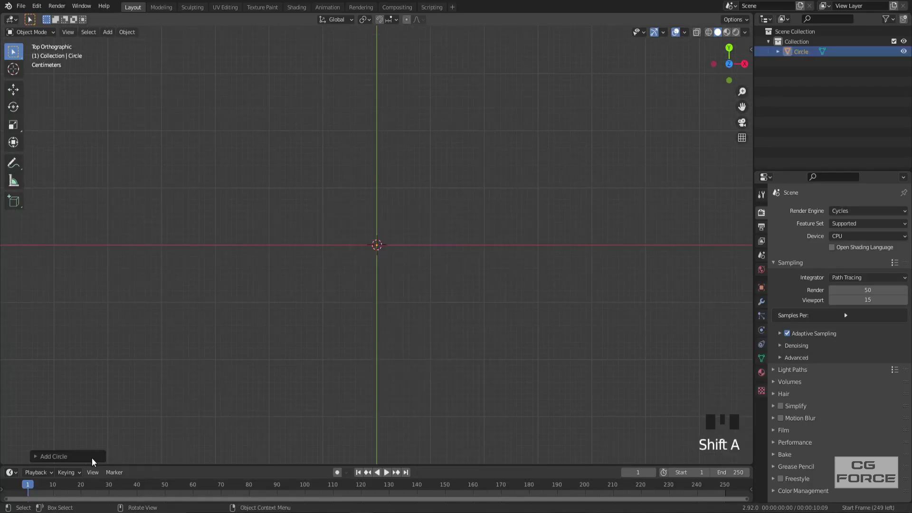
{"action": "left_click", "coordinate": [62, 457]}
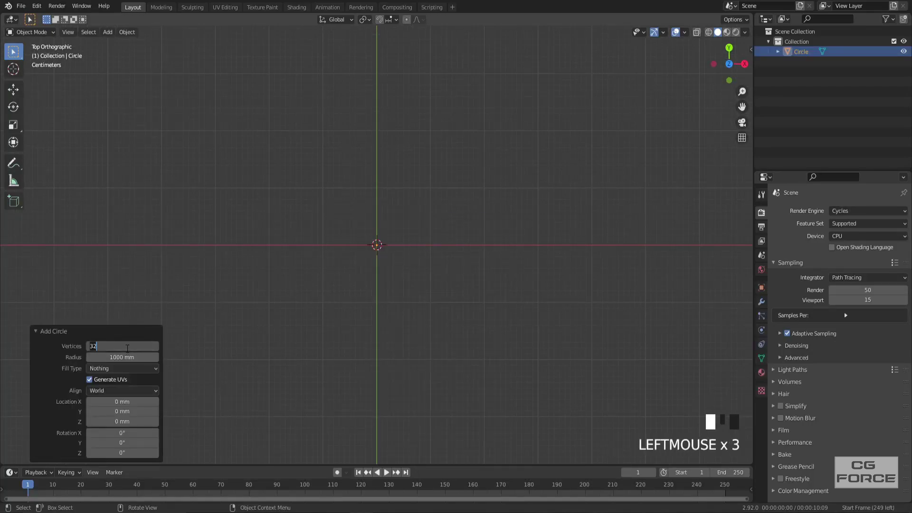
{"action": "key", "text": "ctrl+a"}
{"action": "type", "text": "70"}
{"action": "key", "text": "Return"}
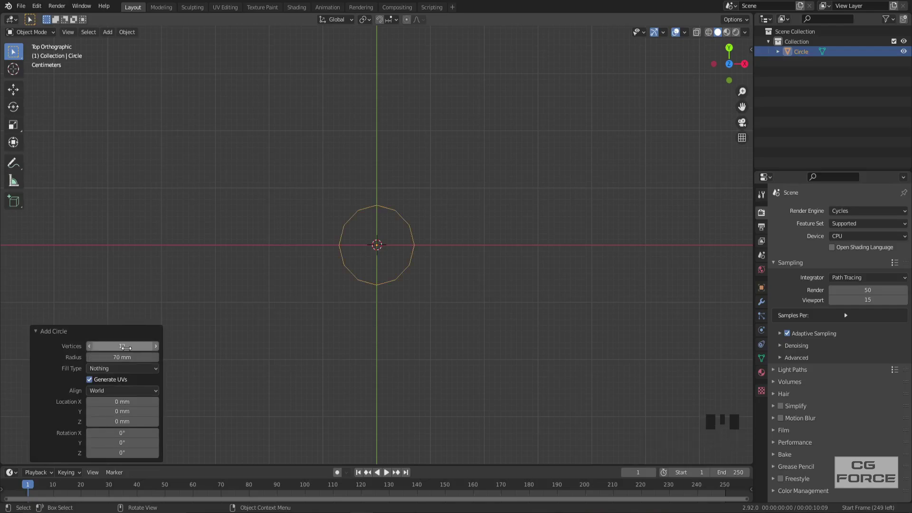
In Edit Mode, extrude the circle's outline inward into a narrow ring and fill the centre with a face.
{"action": "key", "text": "KP_1"}
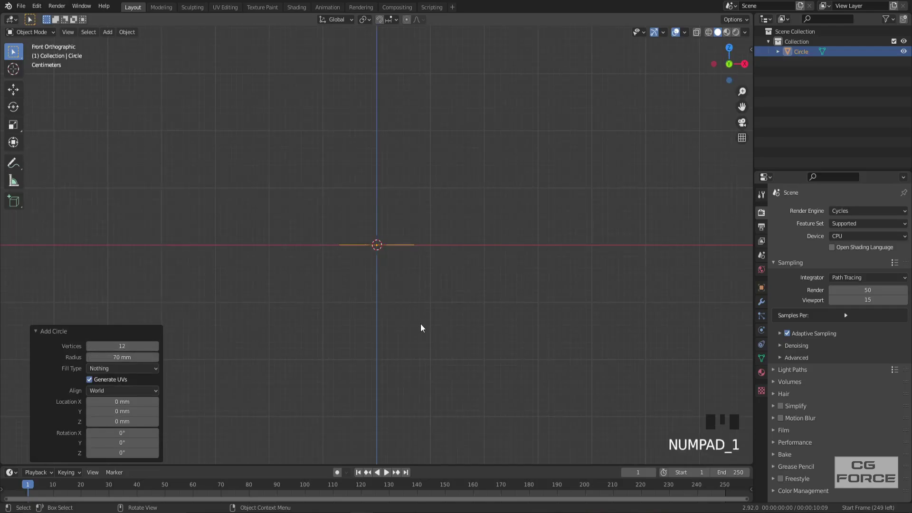
{"action": "key", "text": "Tab"}
{"action": "left_click", "coordinate": [464, 290]}
{"action": "middle_click_drag", "start_coordinate": [442, 264], "coordinate": [517, 300]}
{"action": "key", "text": "a"}
{"action": "key", "text": "e"}
{"action": "key", "text": "s"}
{"action": "key", "text": "f"}
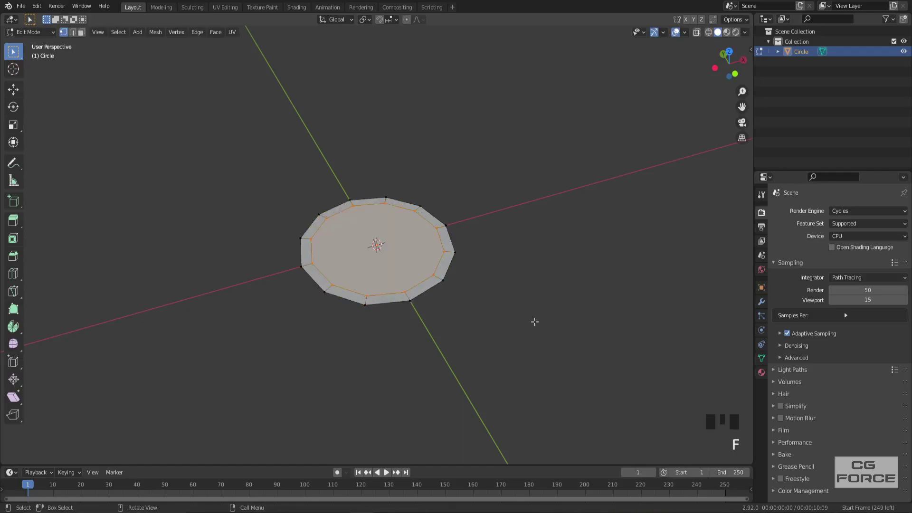
Extrude the outer outline about 76 mm upward in Z to form the cap wall, and lower its top edge slightly.
{"action": "key", "text": "KP_1"}
{"action": "key", "text": "e"}
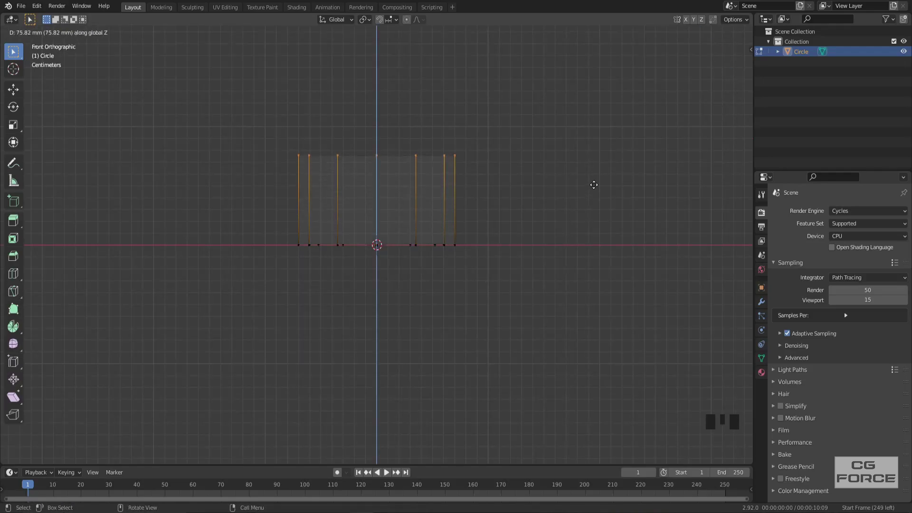
{"action": "left_click", "coordinate": [594, 185]}
{"action": "scroll", "coordinate": [407, 181], "scroll_direction": "up", "scroll_amount": 3}
{"action": "left_click", "coordinate": [14, 90]}
{"action": "left_click_drag", "start_coordinate": [377, 151], "coordinate": [370, 162]}
Scale the whole mesh in the X-Y plane only, and move the top edge of the wall down slightly.
{"action": "mouse_move", "coordinate": [423, 198]}
{"action": "middle_mouse_down"}
{"action": "mouse_move", "coordinate": [477, 236]}
{"action": "mouse_move", "coordinate": [511, 215]}
{"action": "middle_mouse_up"}
{"action": "key", "text": "a"}
{"action": "key", "text": "s"}
{"action": "key", "text": "shift+z"}
{"action": "left_click", "coordinate": [517, 218]}
{"action": "key", "text": "shift+z"}
{"action": "left_click_drag", "start_coordinate": [460, 173], "coordinate": [292, 214]}
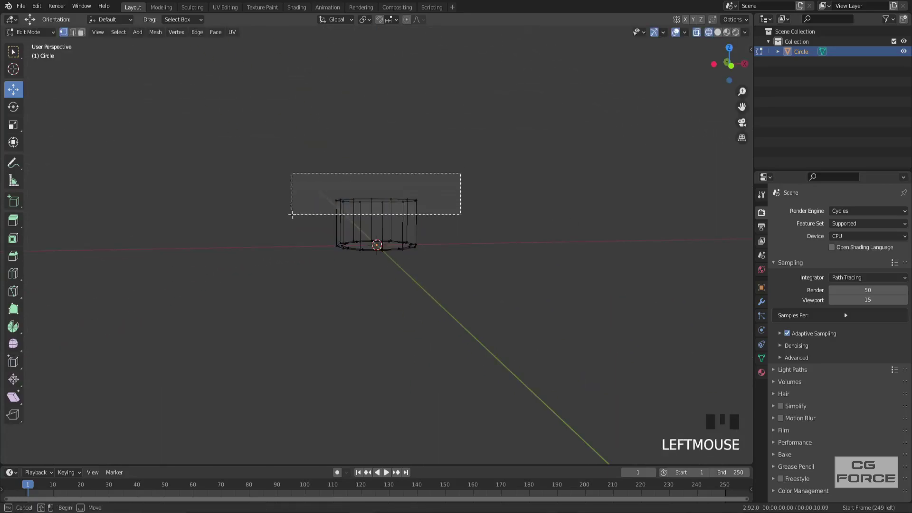
{"action": "key", "text": "shift+z"}
{"action": "left_click_drag", "start_coordinate": [376, 165], "coordinate": [376, 174]}
Select the bottom centre face, shift it along Z and inset it.
{"action": "mouse_move", "coordinate": [461, 205]}
{"action": "middle_mouse_down"}
{"action": "mouse_move", "coordinate": [464, 241]}
{"action": "mouse_move", "coordinate": [429, 258]}
{"action": "middle_mouse_up"}
{"action": "scroll", "coordinate": [461, 242], "scroll_direction": "up", "scroll_amount": 2}
{"action": "key", "text": "3"}
{"action": "left_click", "coordinate": [402, 236]}
{"action": "mouse_move", "coordinate": [424, 226]}
{"action": "middle_mouse_down"}
{"action": "mouse_move", "coordinate": [434, 246]}
{"action": "mouse_move", "coordinate": [450, 216]}
{"action": "middle_mouse_up"}
{"action": "scroll", "coordinate": [449, 216], "scroll_direction": "up", "scroll_amount": 1}
{"action": "key", "text": "g"}
{"action": "key", "text": "z"}
{"action": "left_click", "coordinate": [451, 212]}
{"action": "key", "text": "i"}
{"action": "left_click", "coordinate": [546, 244]}
{"action": "left_click", "coordinate": [532, 247]}
{"action": "scroll", "coordinate": [430, 263], "scroll_direction": "up", "scroll_amount": 3}
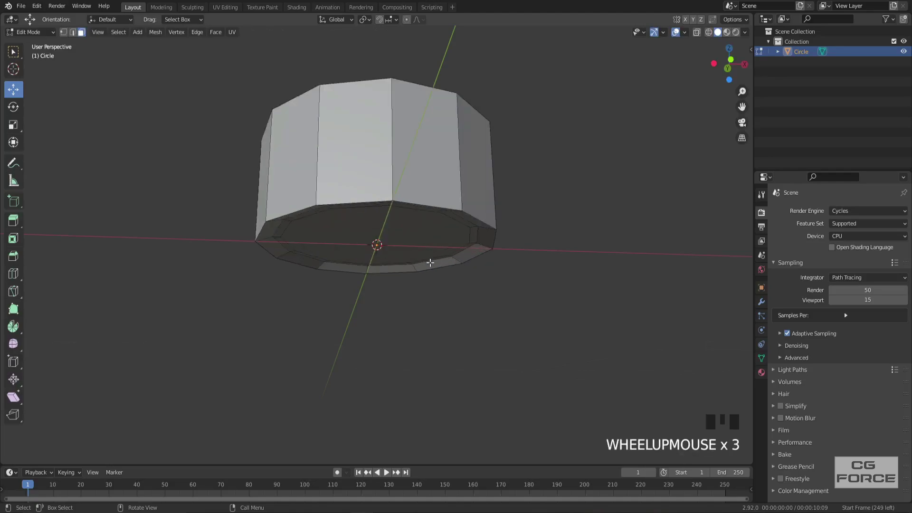
Add a Solidify modifier to the cup in Object Mode and adjust its thickness.
{"action": "middle_click_drag", "start_coordinate": [430, 262], "coordinate": [427, 309]}
{"action": "key", "text": "Tab"}
{"action": "left_click", "coordinate": [761, 301]}
{"action": "left_click", "coordinate": [838, 210]}
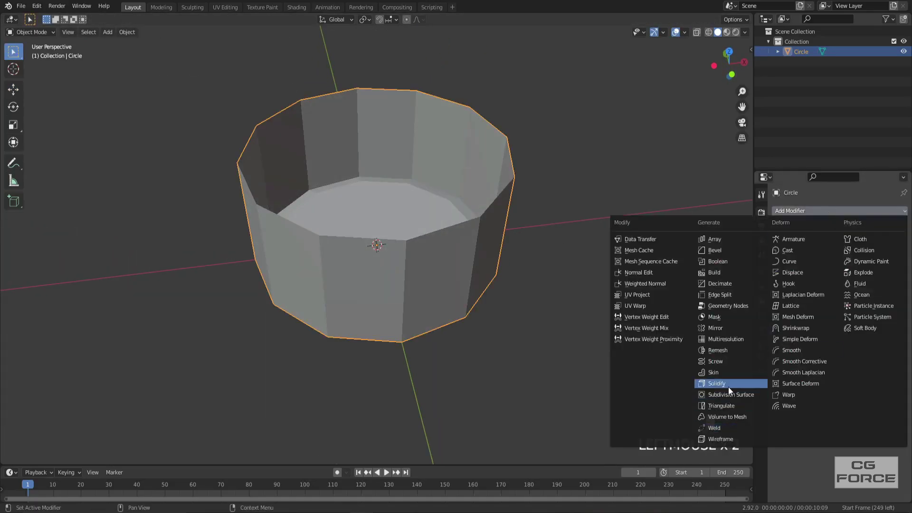
{"action": "left_click", "coordinate": [728, 387]}
{"action": "mouse_move", "coordinate": [860, 256]}
{"action": "left_mouse_down"}
{"action": "mouse_move", "coordinate": [869, 256]}
{"action": "mouse_move", "coordinate": [858, 256]}
{"action": "left_mouse_up"}
Apply the Solidify modifier and add a Subdivision Surface modifier at level 2.
{"action": "middle_click_drag", "start_coordinate": [470, 311], "coordinate": [414, 267]}
{"action": "left_click", "coordinate": [413, 267]}
{"action": "key", "text": "ctrl+a"}
{"action": "scroll", "coordinate": [499, 263], "scroll_direction": "down", "scroll_amount": 3}
{"action": "key", "text": "ctrl+2"}
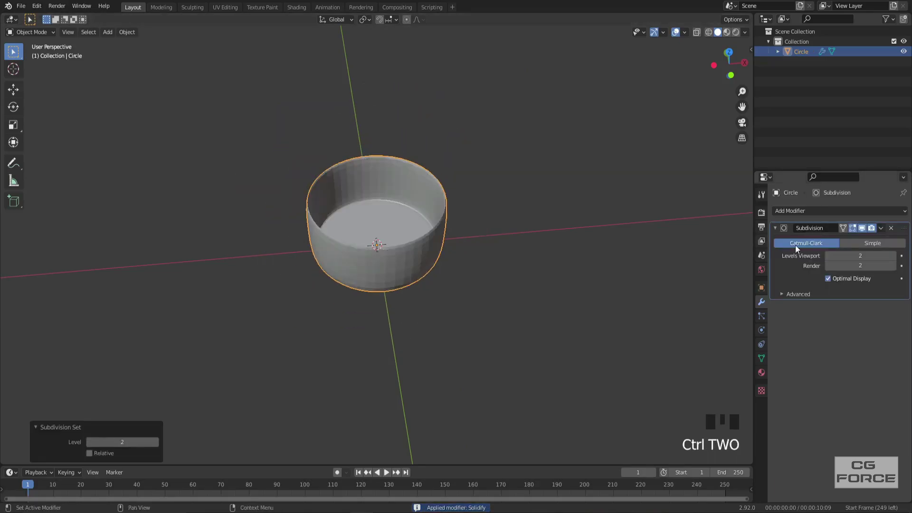
Bevel the selected edges of the cup in Edit Mode to sharpen its subdivided corners.
{"action": "scroll", "coordinate": [480, 266], "scroll_direction": "up", "scroll_amount": 3}
{"action": "left_click", "coordinate": [518, 236]}
{"action": "key", "text": "Tab"}
{"action": "key", "text": "2"}
{"action": "middle_click_drag", "start_coordinate": [517, 236], "coordinate": [572, 247]}
{"action": "key", "text": "ctrl+b"}
{"action": "left_click", "coordinate": [584, 280]}
{"action": "middle_click_drag", "start_coordinate": [584, 281], "coordinate": [561, 266]}
Return to Object Mode and save the Blender file.
{"action": "key", "text": "Tab"}
{"action": "left_click", "coordinate": [566, 219]}
{"action": "key", "text": "ctrl+s"}
{"action": "left_click", "coordinate": [439, 227]}
Duplicate the cup's inner floor face and raise the copy about 49 mm along Z.
{"action": "middle_click_drag", "start_coordinate": [563, 223], "coordinate": [543, 246]}
{"action": "key", "text": "Tab"}
{"action": "left_click", "coordinate": [558, 254]}
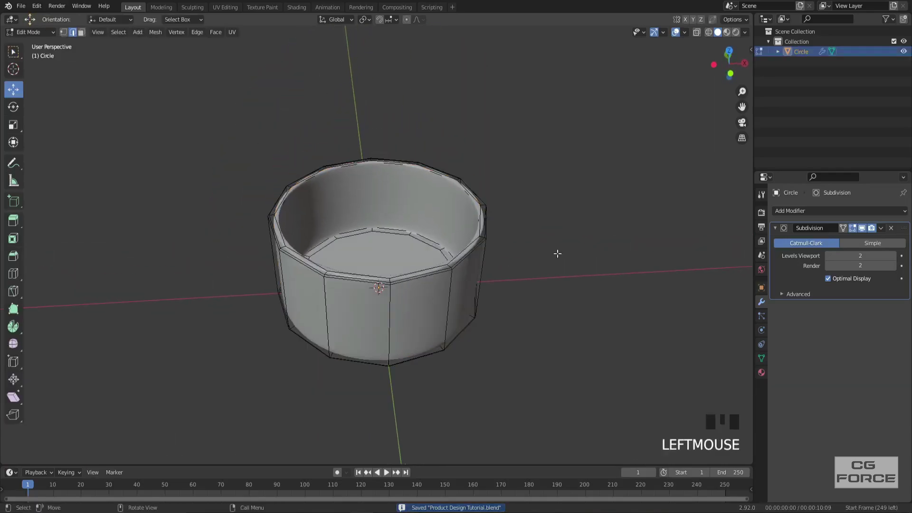
{"action": "key", "text": "3"}
{"action": "left_click", "coordinate": [414, 267]}
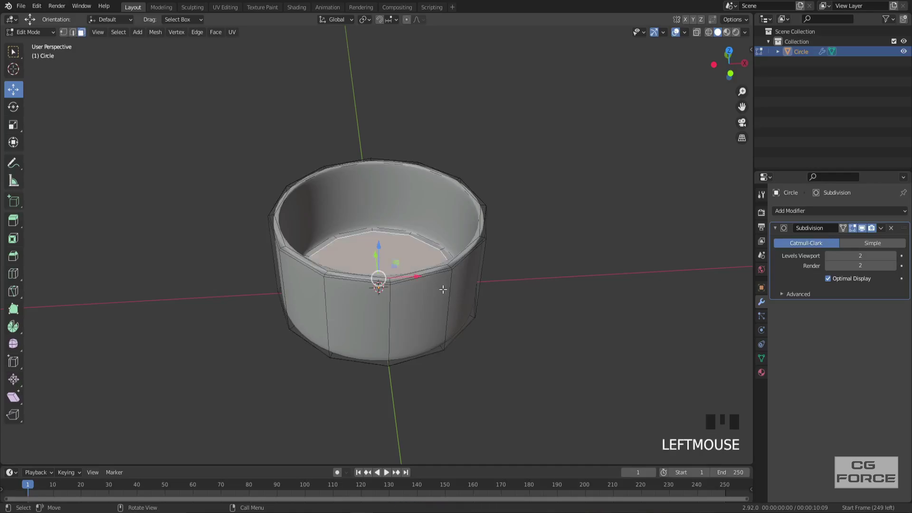
{"action": "middle_click_drag", "start_coordinate": [442, 289], "coordinate": [503, 273]}
{"action": "key", "text": "shift+d"}
{"action": "key", "text": "z"}
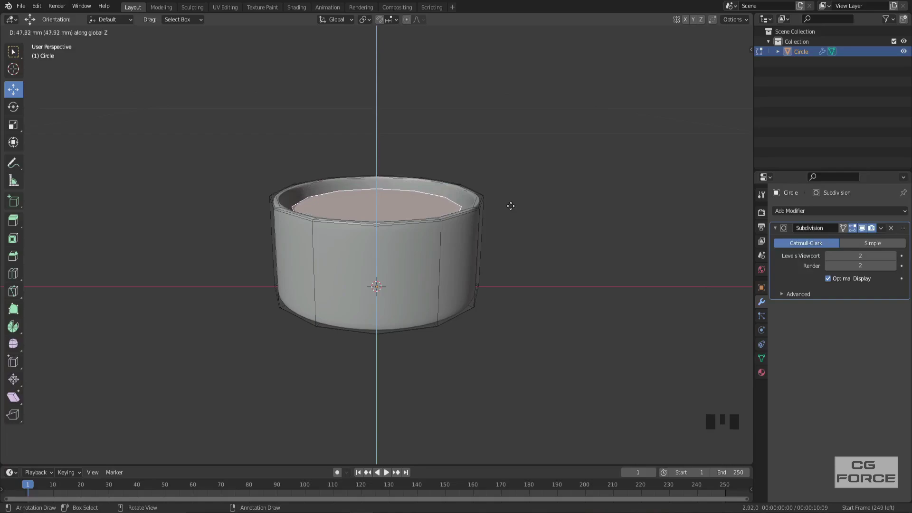
{"action": "left_click", "coordinate": [518, 204]}
Extrude the duplicated face upward about 13 mm and scale it by about 1.39 to form a flare.
{"action": "key", "text": "KP_1"}
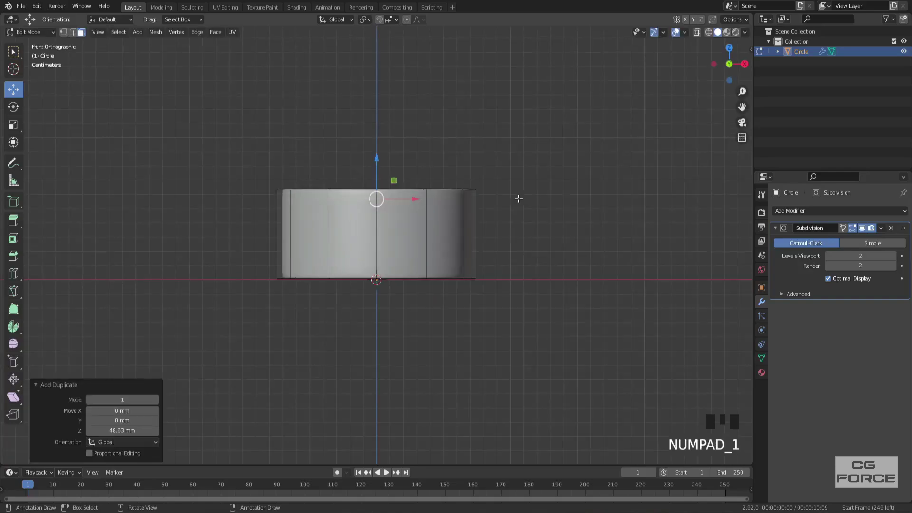
{"action": "key", "text": "shift+z"}
{"action": "middle_click_drag", "start_coordinate": [509, 185], "coordinate": [534, 217], "text": "shift"}
{"action": "scroll", "coordinate": [535, 217], "scroll_direction": "up", "scroll_amount": 4}
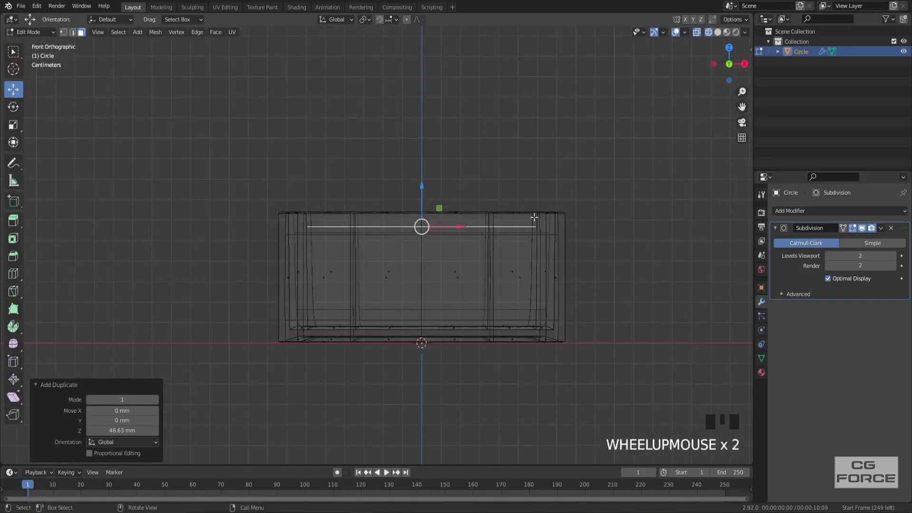
{"action": "middle_click_drag", "start_coordinate": [602, 226], "coordinate": [551, 244], "text": "shift"}
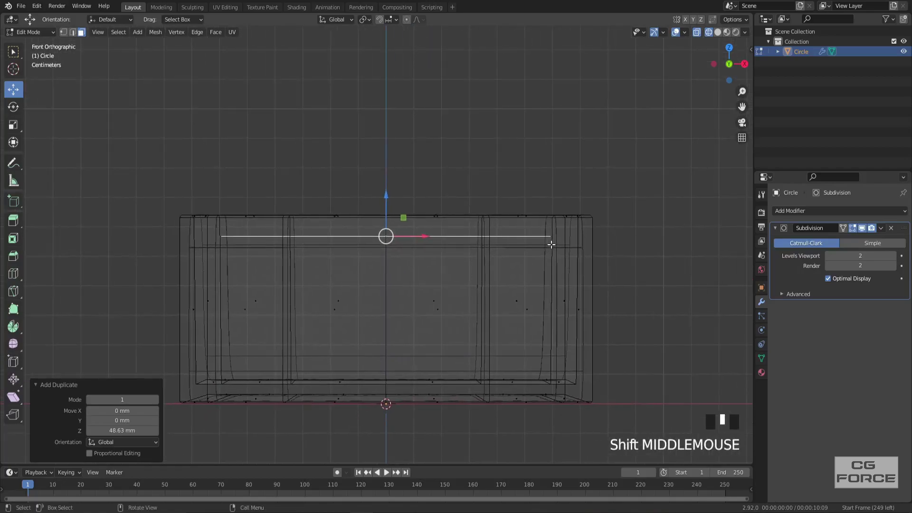
{"action": "key", "text": "e"}
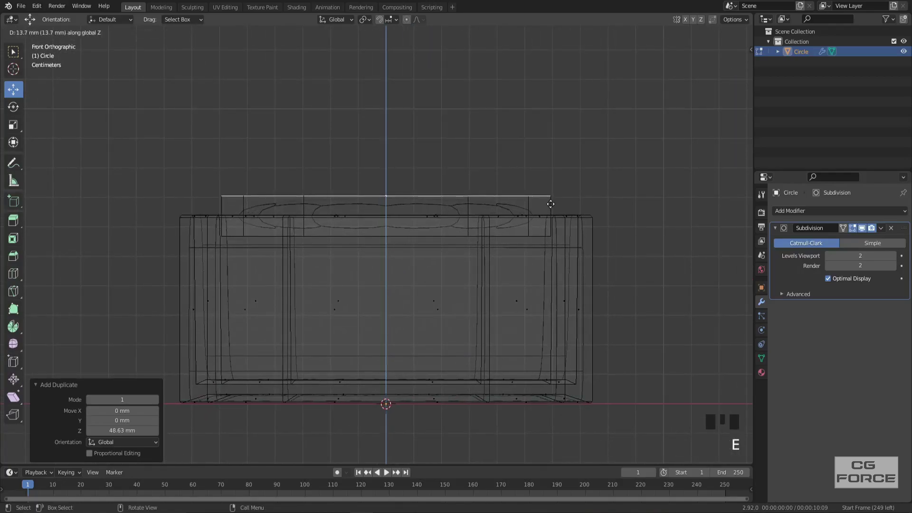
{"action": "left_click", "coordinate": [551, 205]}
{"action": "key", "text": "s"}
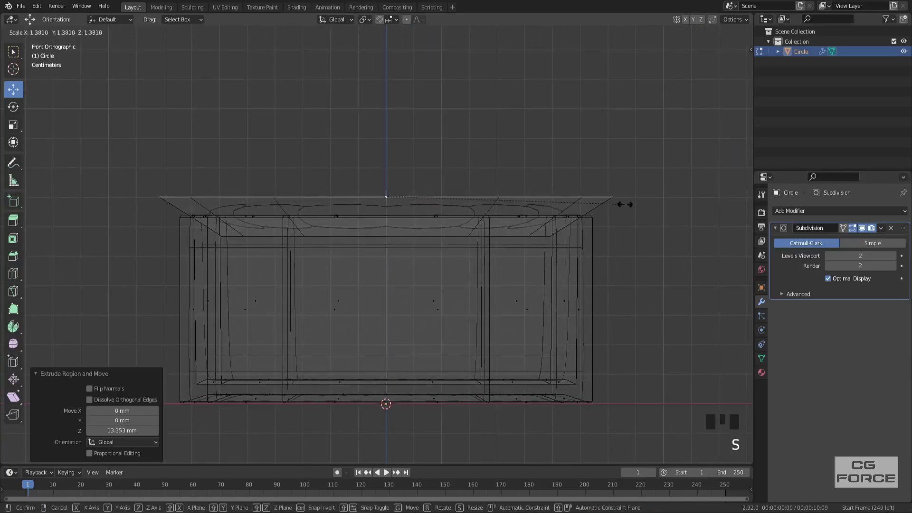
{"action": "left_click", "coordinate": [627, 205]}
Extrude the flared face far upward into a tall body and raise its top face further.
{"action": "key", "text": "shift+z"}
{"action": "scroll", "coordinate": [627, 205], "scroll_direction": "down", "scroll_amount": 4}
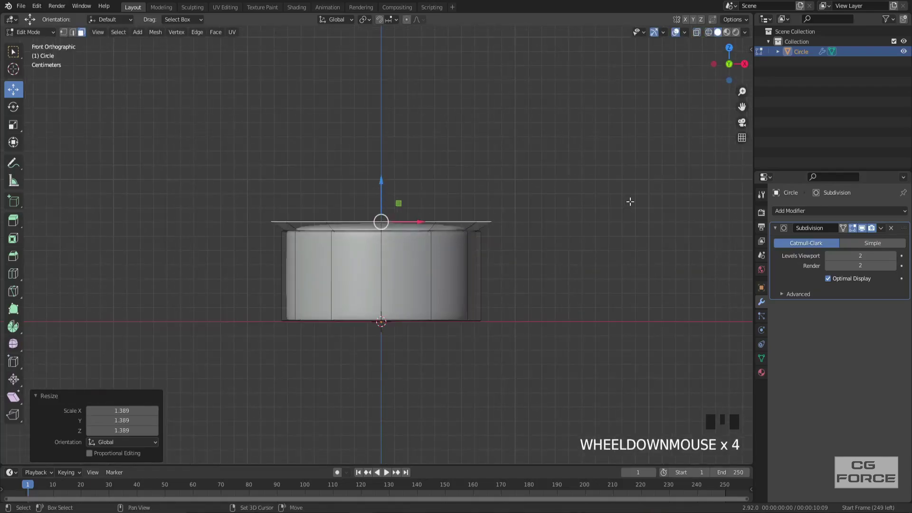
{"action": "middle_click_drag", "start_coordinate": [630, 186], "coordinate": [631, 209], "text": "shift"}
{"action": "key", "text": "e"}
{"action": "left_click", "coordinate": [633, 46]}
{"action": "scroll", "coordinate": [418, 101], "scroll_direction": "down", "scroll_amount": 2}
{"action": "middle_click_drag", "start_coordinate": [417, 101], "coordinate": [429, 133], "text": "shift"}
{"action": "left_click_drag", "start_coordinate": [393, 124], "coordinate": [393, 30]}
Select the edge loop at the bottom of the tall body and scale it in the X-Y plane only.
{"action": "scroll", "coordinate": [442, 277], "scroll_direction": "up", "scroll_amount": 3}
{"action": "scroll", "coordinate": [442, 277], "scroll_direction": "up", "scroll_amount": 1}
{"action": "key", "text": "2"}
{"action": "double_click", "coordinate": [426, 278]}
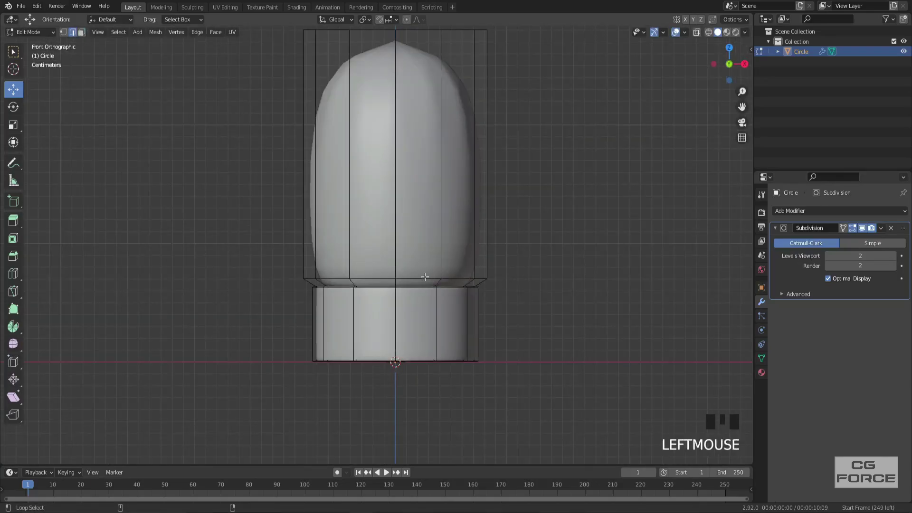
{"action": "key", "text": "s"}
{"action": "key", "text": "shift+z"}
{"action": "left_click", "coordinate": [606, 272]}
Flatten the top end of the body by scaling it down along Y, and adjust its height along Z.
{"action": "middle_click_drag", "start_coordinate": [474, 241], "coordinate": [480, 251]}
{"action": "key", "text": "shift+z"}
{"action": "left_click_drag", "start_coordinate": [273, 112], "coordinate": [542, 169]}
{"action": "middle_click_drag", "start_coordinate": [542, 170], "coordinate": [470, 204]}
{"action": "key", "text": "shift+z"}
{"action": "key", "text": "s"}
{"action": "key", "text": "y"}
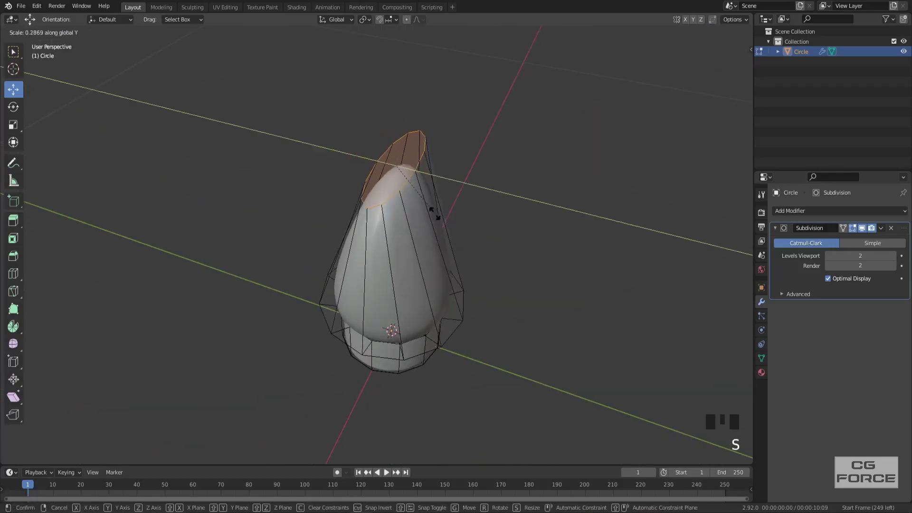
{"action": "left_click", "coordinate": [432, 211]}
{"action": "key", "text": "KP_1"}
{"action": "key", "text": "g"}
{"action": "key", "text": "z"}
{"action": "left_click", "coordinate": [464, 154]}
Bevel the body's top rim by about 2.9 mm and add four evenly spaced loop cuts around the body.
{"action": "middle_click_drag", "start_coordinate": [464, 154], "coordinate": [496, 184]}
{"action": "key", "text": "ctrl+b"}
{"action": "left_click", "coordinate": [497, 182]}
{"action": "key", "text": "ctrl+r"}
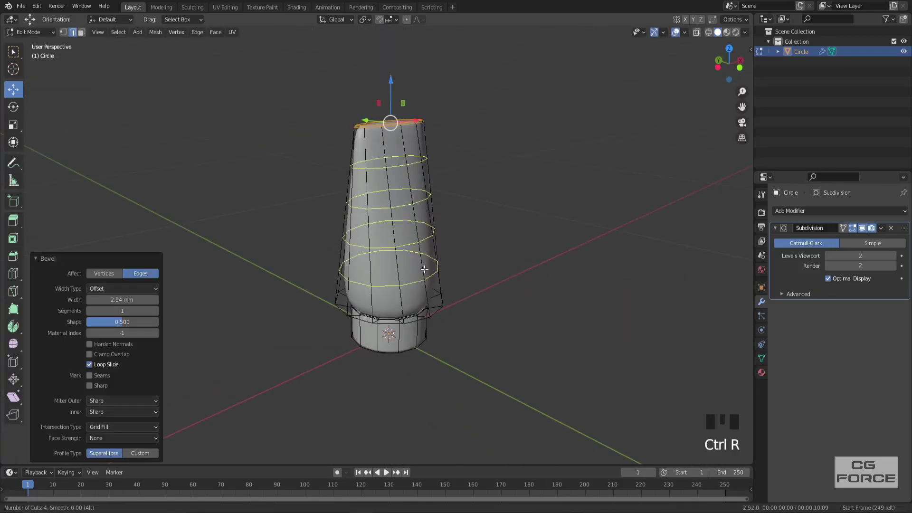
{"action": "left_click", "coordinate": [430, 214]}
Select the upper part of the body and scale it along Y to adjust its taper.
{"action": "middle_click_drag", "start_coordinate": [430, 214], "coordinate": [523, 180]}
{"action": "key", "text": "shift+z"}
{"action": "left_click_drag", "start_coordinate": [281, 154], "coordinate": [500, 199]}
{"action": "middle_click_drag", "start_coordinate": [501, 199], "coordinate": [493, 304]}
{"action": "key", "text": "shift+z"}
{"action": "key", "text": "s"}
{"action": "key", "text": "y"}
{"action": "key", "text": "y"}
{"action": "left_click", "coordinate": [435, 274]}
Turn on proportional editing and scale the body's middle edge loop along Y to round the side profile.
{"action": "middle_click_drag", "start_coordinate": [435, 273], "coordinate": [399, 259]}
{"action": "left_click", "coordinate": [459, 275]}
{"action": "double_click", "coordinate": [305, 281]}
{"action": "key", "text": "o"}
{"action": "key", "text": "s"}
{"action": "key", "text": "y"}
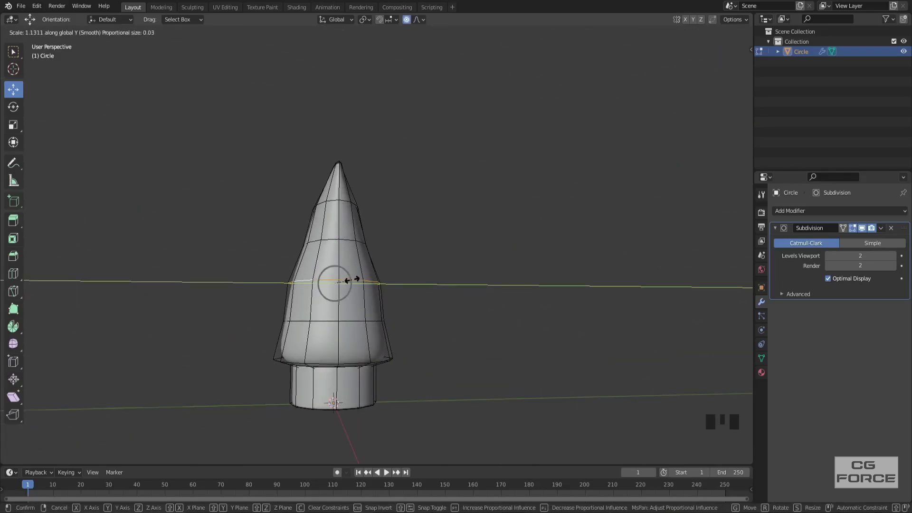
{"action": "left_click", "coordinate": [418, 314]}
Box-select the lower part of the body in right view and scale it along Y with proportional falloff.
{"action": "scroll", "coordinate": [438, 312], "scroll_direction": "up", "scroll_amount": 2}
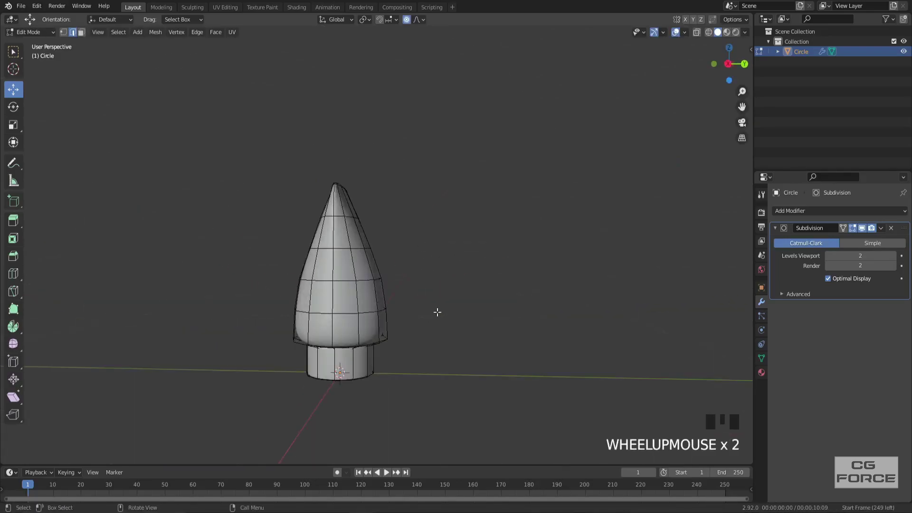
{"action": "middle_click_drag", "start_coordinate": [437, 312], "coordinate": [449, 301]}
{"action": "key", "text": "KP_3"}
{"action": "key", "text": "shift+z"}
{"action": "left_click_drag", "start_coordinate": [242, 235], "coordinate": [481, 344]}
{"action": "key", "text": "s"}
{"action": "key", "text": "y"}
{"action": "scroll", "coordinate": [456, 324], "scroll_direction": "up", "scroll_amount": 6}
{"action": "left_click", "coordinate": [437, 323]}
Refine the lower body's depth with further proportional scaling along Y.
{"action": "key", "text": "shift+z"}
{"action": "key", "text": "s"}
{"action": "key", "text": "y"}
{"action": "middle_click_drag", "start_coordinate": [413, 302], "coordinate": [459, 249]}
{"action": "scroll", "coordinate": [414, 310], "scroll_direction": "up", "scroll_amount": 6}
{"action": "left_click", "coordinate": [406, 310]}
{"action": "key", "text": "KP_3"}
{"action": "key", "text": "s"}
{"action": "key", "text": "y"}
{"action": "left_click", "coordinate": [444, 312]}
Select the edge loop where the body meets the cap and scale it down along Y.
{"action": "left_click", "coordinate": [399, 314], "text": "alt"}
{"action": "key", "text": "s"}
{"action": "key", "text": "y"}
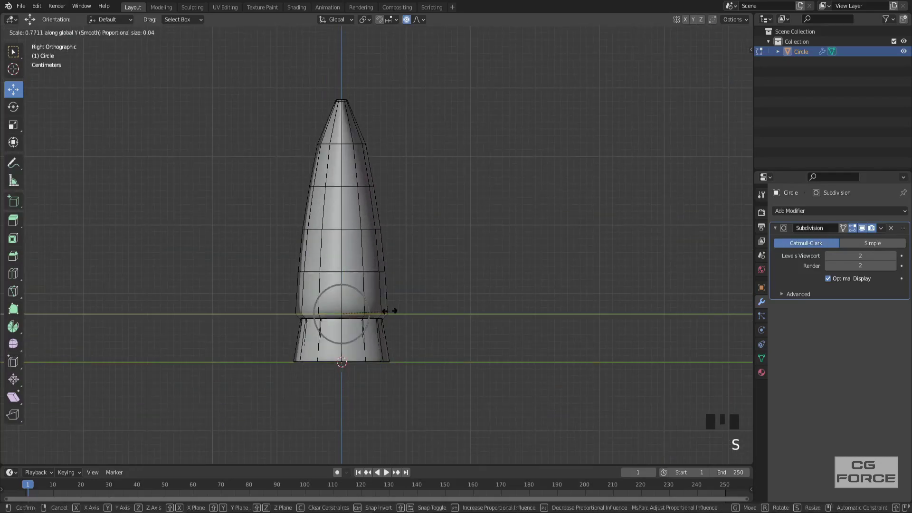
{"action": "left_click", "coordinate": [389, 311]}
{"action": "middle_click_drag", "start_coordinate": [390, 311], "coordinate": [521, 263]}
{"action": "scroll", "coordinate": [513, 285], "scroll_direction": "up", "scroll_amount": 4}
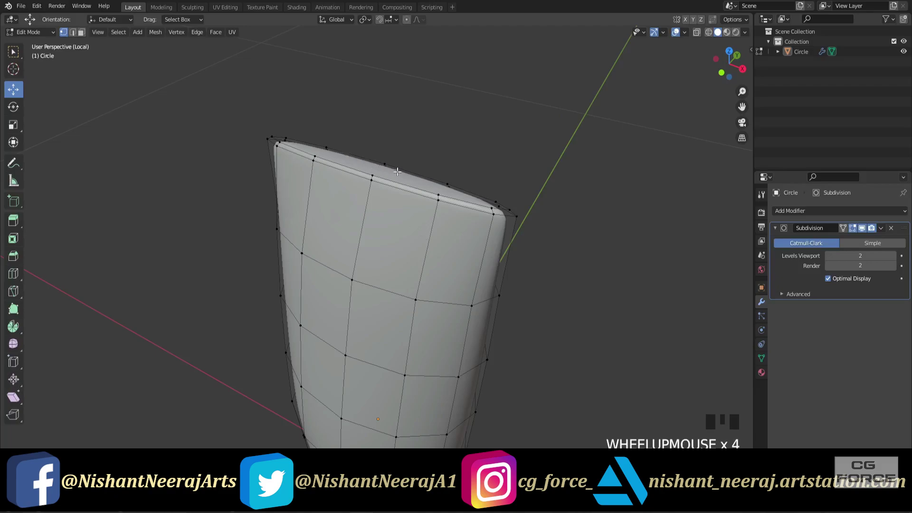
Box-select the vertices at the body's top end and scale them down along Y to pinch the end flat.
{"action": "key", "text": "alt+z"}
{"action": "middle_click_drag", "start_coordinate": [397, 171], "coordinate": [218, 141]}
{"action": "left_click_drag", "start_coordinate": [169, 135], "coordinate": [597, 183]}
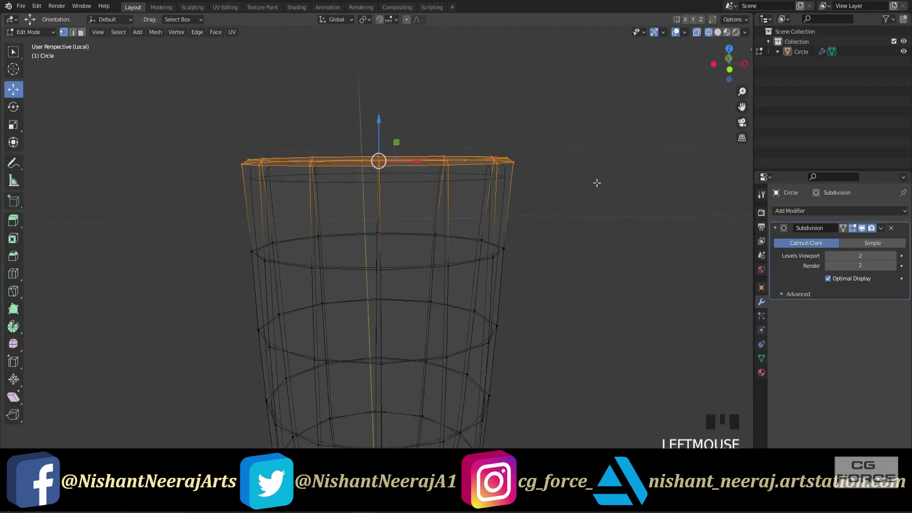
{"action": "middle_click_drag", "start_coordinate": [597, 183], "coordinate": [526, 206]}
{"action": "key", "text": "shift+z"}
{"action": "key", "text": "s"}
{"action": "key", "text": "y"}
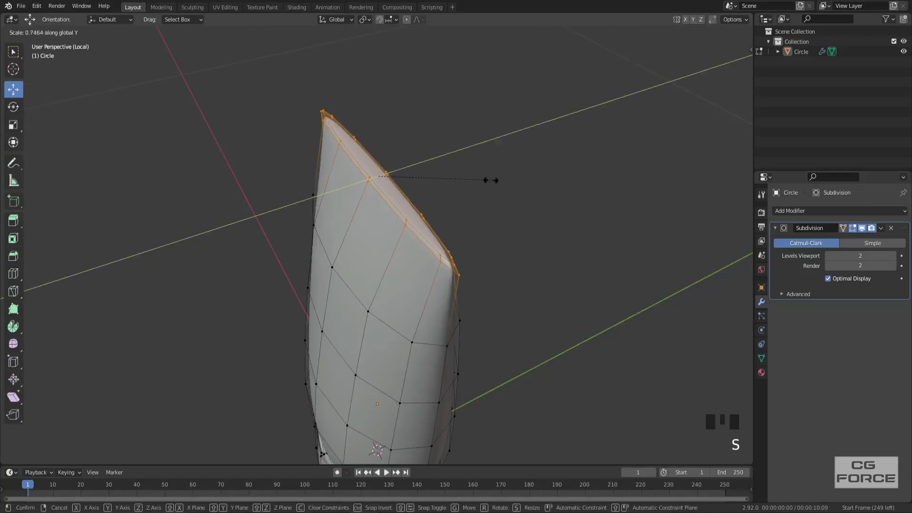
{"action": "left_click", "coordinate": [414, 181]}
{"action": "left_click", "coordinate": [565, 216]}
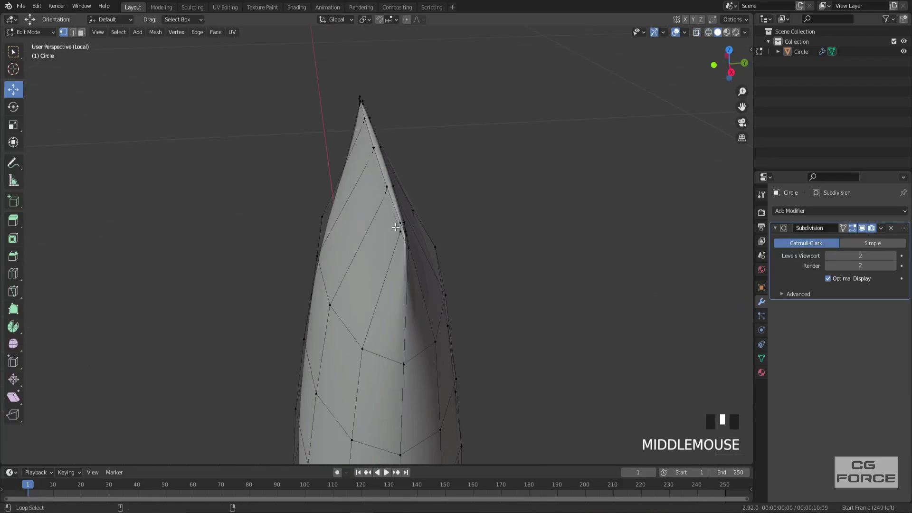
Extrude the body's flattened top faces 18.079 mm along Z and scale the extruded end along X.
{"action": "left_click", "coordinate": [418, 179], "text": "alt"}
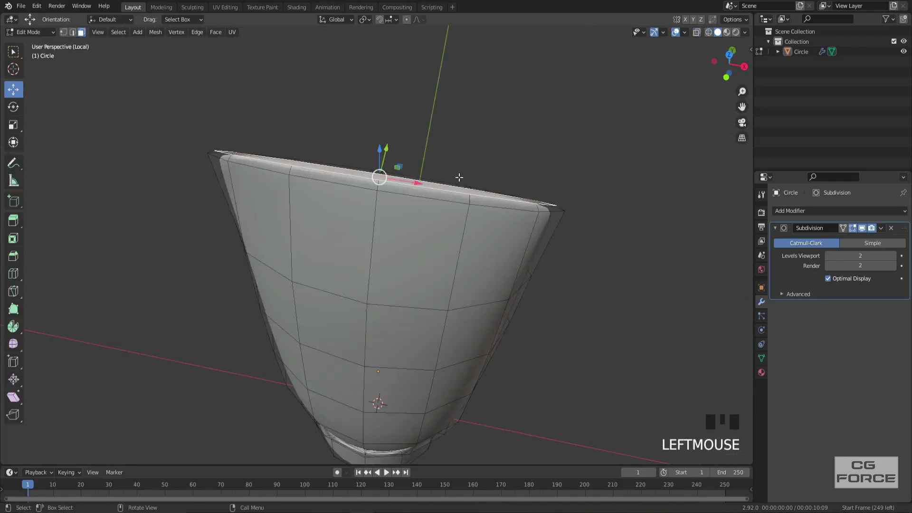
{"action": "key", "text": "KP_1"}
{"action": "key", "text": "shift+z"}
{"action": "key", "text": "e"}
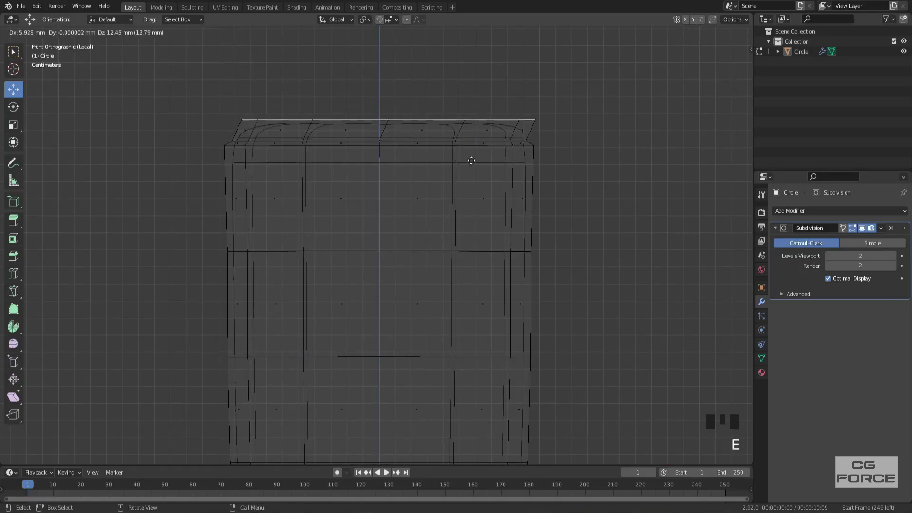
{"action": "left_click", "coordinate": [463, 151]}
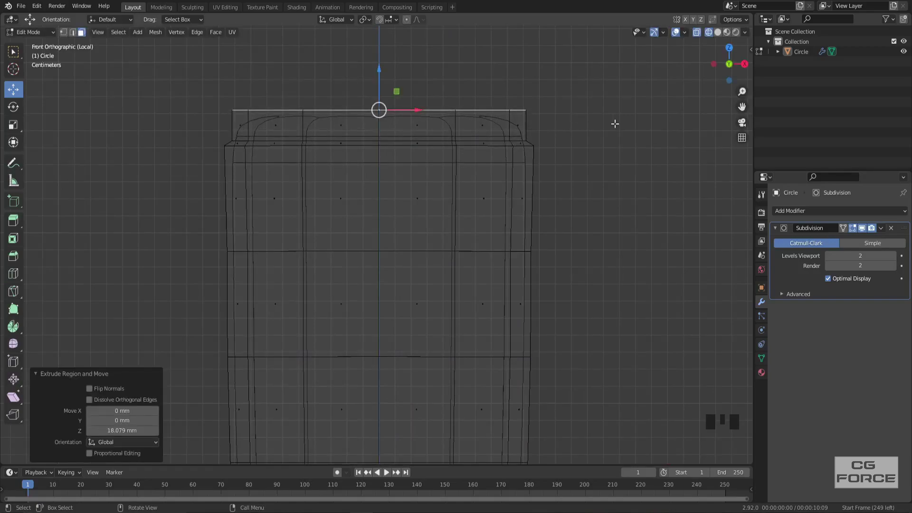
{"action": "key", "text": "s"}
{"action": "key", "text": "x"}
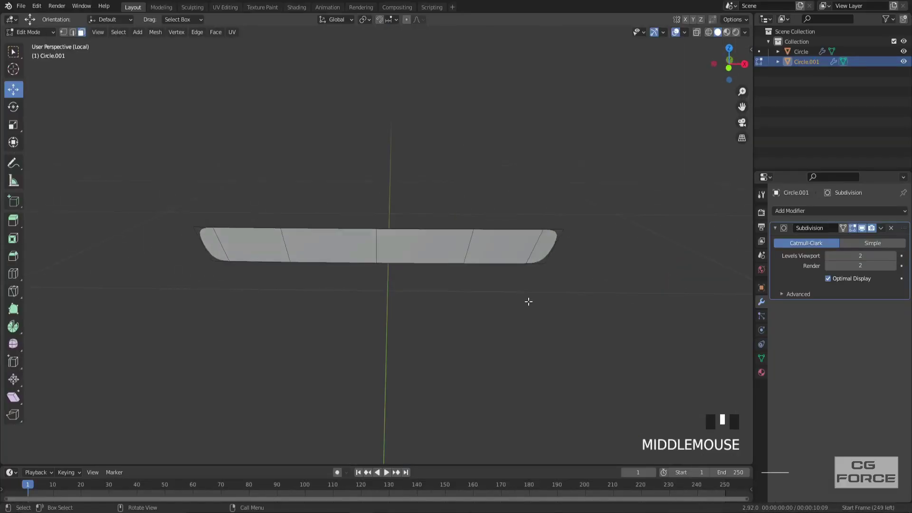
Select the slanted edge near one end of the strip and straighten it by scaling to 0 along X.
{"action": "key", "text": "Escape"}
{"action": "key", "text": "Escape"}
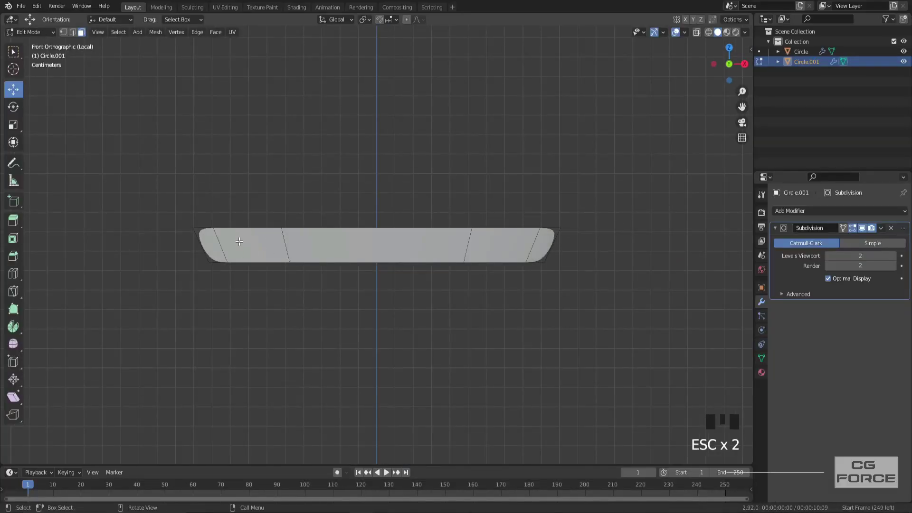
{"action": "left_click", "coordinate": [228, 263], "text": "shift"}
{"action": "left_click", "coordinate": [223, 228], "text": "shift"}
{"action": "key", "text": "s"}
{"action": "key", "text": "x"}
{"action": "key", "text": "0"}
{"action": "key", "text": "Return"}
{"action": "left_click_drag", "start_coordinate": [234, 263], "coordinate": [224, 267]}
Add evenly spaced vertical loop cuts across the strip, with two in the end section and five in the next one.
{"action": "key", "text": "ctrl+r"}
{"action": "left_click", "coordinate": [209, 260]}
{"action": "key", "text": "ctrl+r"}
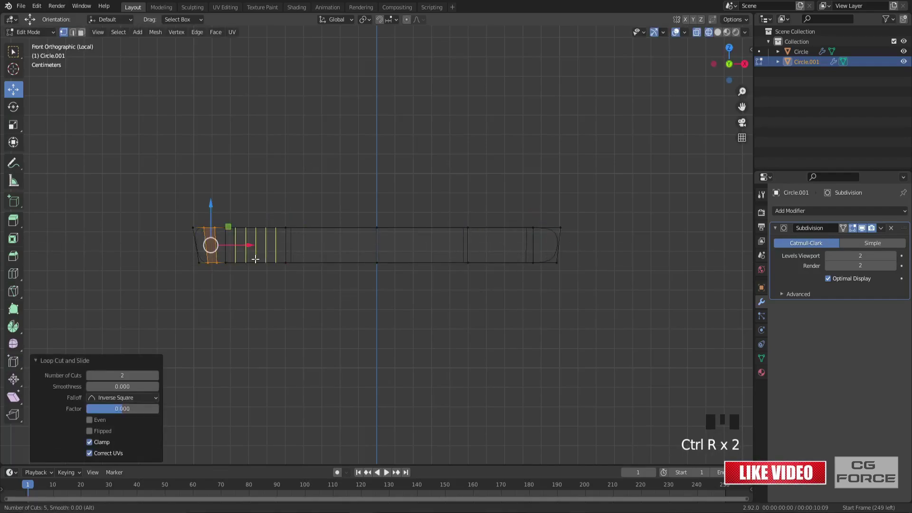
{"action": "left_click", "coordinate": [254, 260]}
{"action": "key", "text": "ctrl+r"}
{"action": "key", "text": "ctrl+r"}
{"action": "scroll", "coordinate": [428, 260], "scroll_direction": "down", "scroll_amount": 1}
{"action": "left_click", "coordinate": [429, 260]}
{"action": "key", "text": "ctrl+r"}
{"action": "key", "text": "ctrl+r"}
{"action": "key", "text": "ctrl+r"}
{"action": "key", "text": "ctrl+r"}
{"action": "key", "text": "shift+z"}
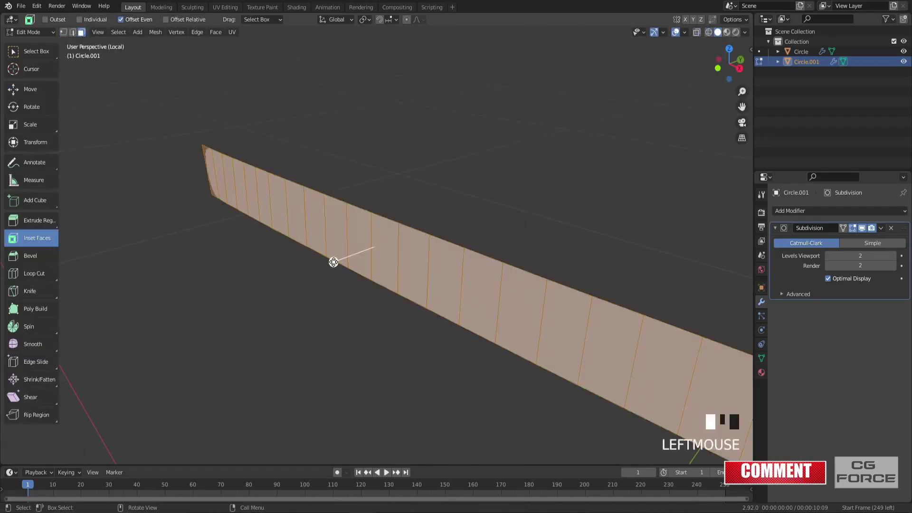
Inset the strip's faces individually and move the inset faces about 2.7 mm along Y to form crimp grooves.
{"action": "left_click_drag", "start_coordinate": [333, 263], "coordinate": [345, 259]}
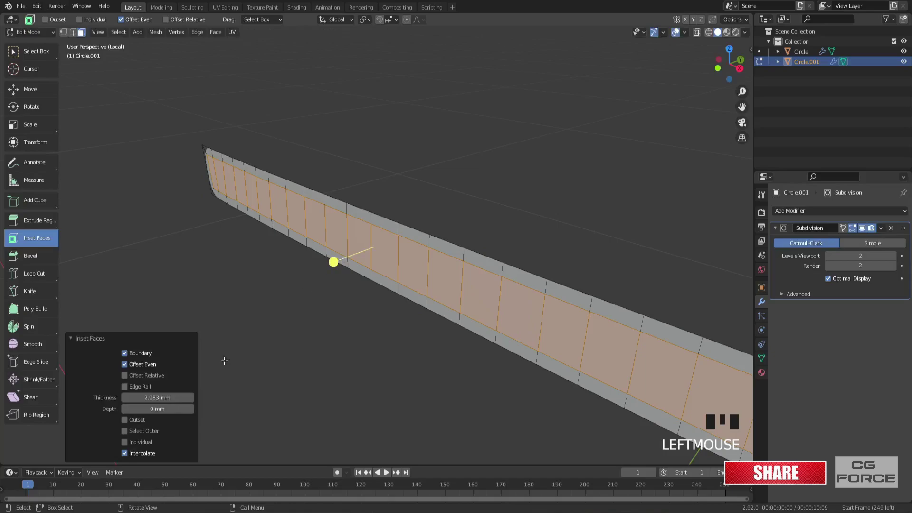
{"action": "left_click", "coordinate": [125, 442]}
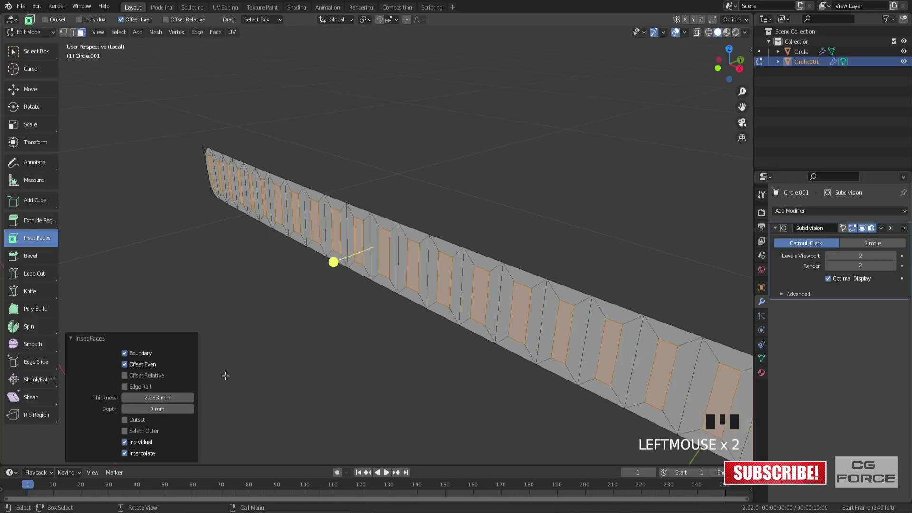
{"action": "mouse_move", "coordinate": [156, 397]}
{"action": "left_mouse_down"}
{"action": "mouse_move", "coordinate": [187, 398]}
{"action": "mouse_move", "coordinate": [152, 397]}
{"action": "mouse_move", "coordinate": [161, 397]}
{"action": "left_mouse_up"}
{"action": "key", "text": "g"}
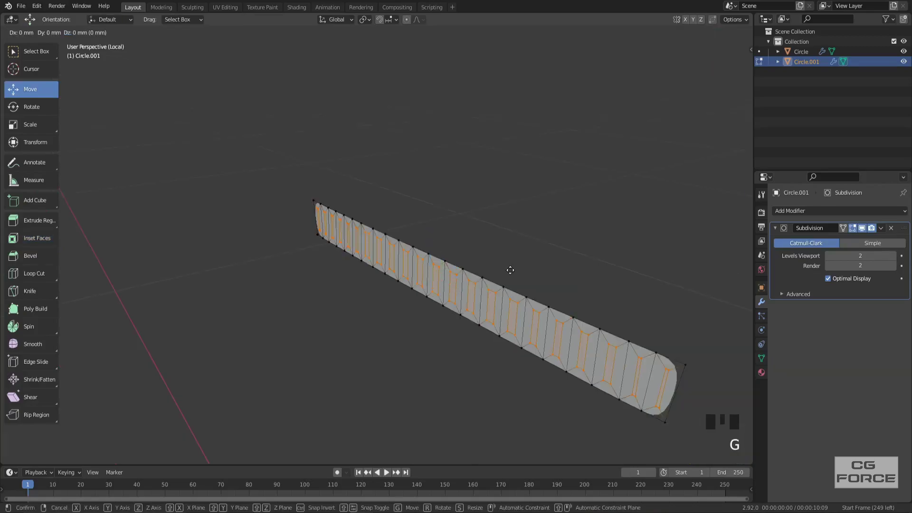
{"action": "key", "text": "y"}
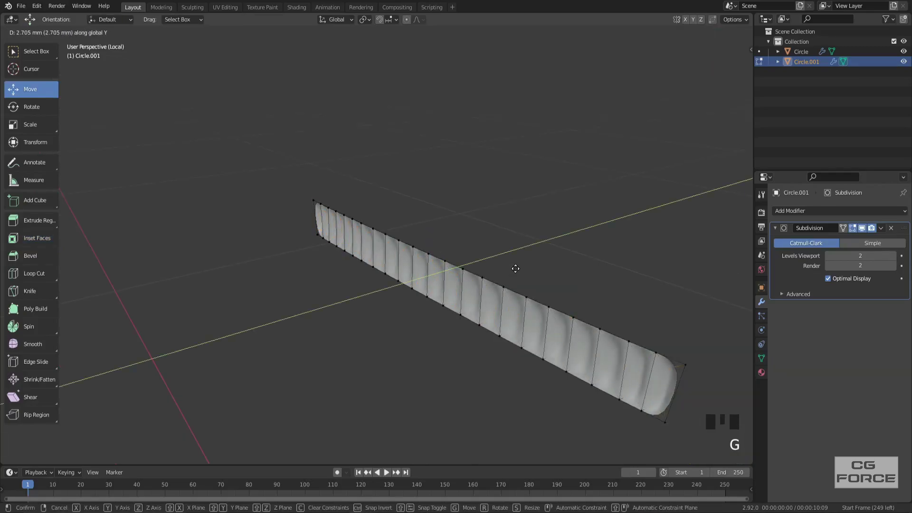
Add one centred horizontal loop cut through the strip's grooves and bevel it into two loops toward the groove ends.
{"action": "key", "text": "ctrl+r"}
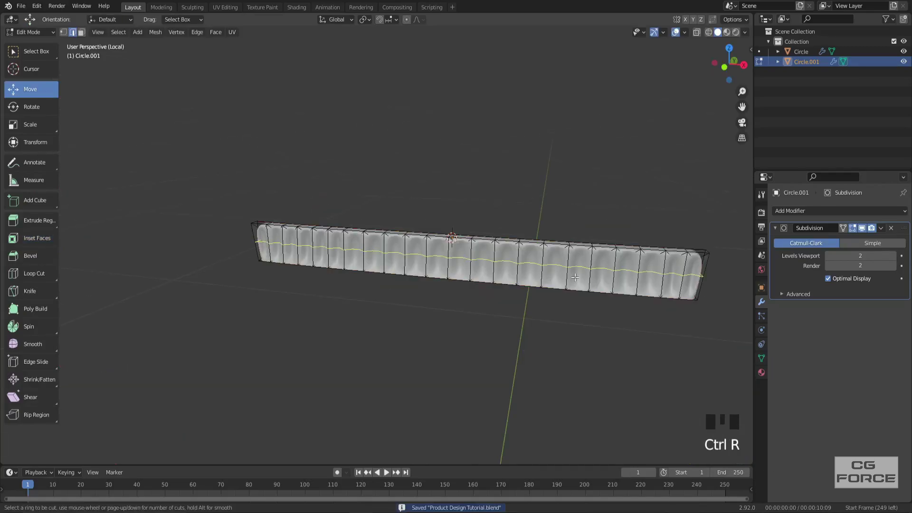
{"action": "left_click", "coordinate": [505, 296]}
{"action": "right_click", "coordinate": [505, 296]}
{"action": "middle_click_drag", "start_coordinate": [505, 297], "coordinate": [503, 292]}
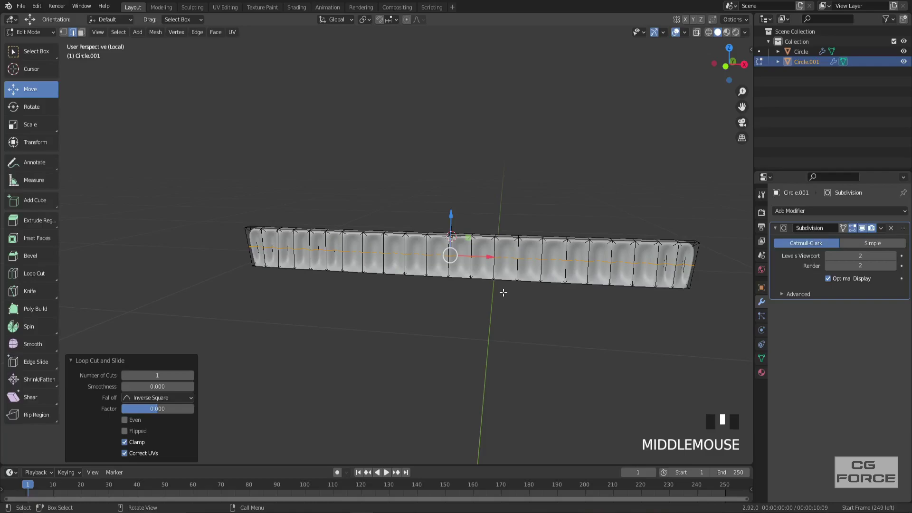
{"action": "key", "text": "KP_1"}
{"action": "key", "text": "KP_Decimal"}
{"action": "scroll", "coordinate": [499, 293], "scroll_direction": "down", "scroll_amount": 2}
{"action": "key", "text": "ctrl+b"}
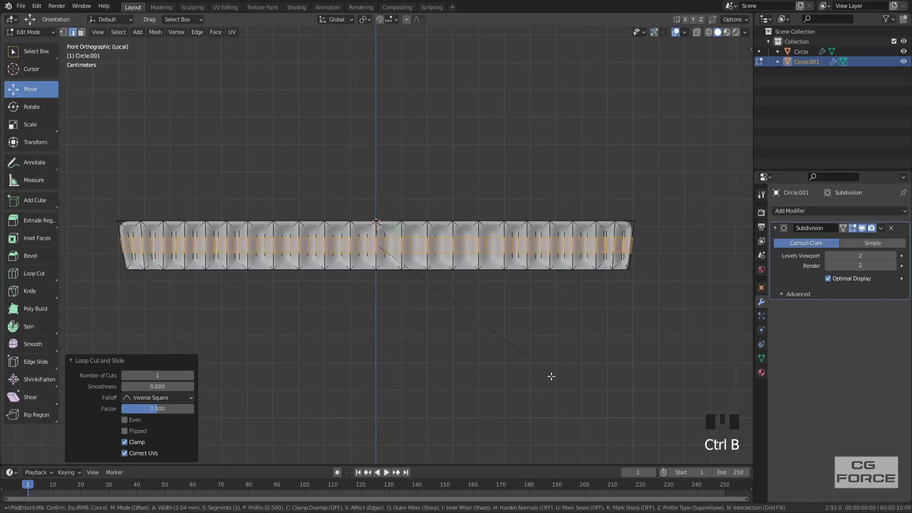
{"action": "left_click", "coordinate": [609, 382]}
{"action": "left_click", "coordinate": [615, 354]}
{"action": "key", "text": "Tab"}
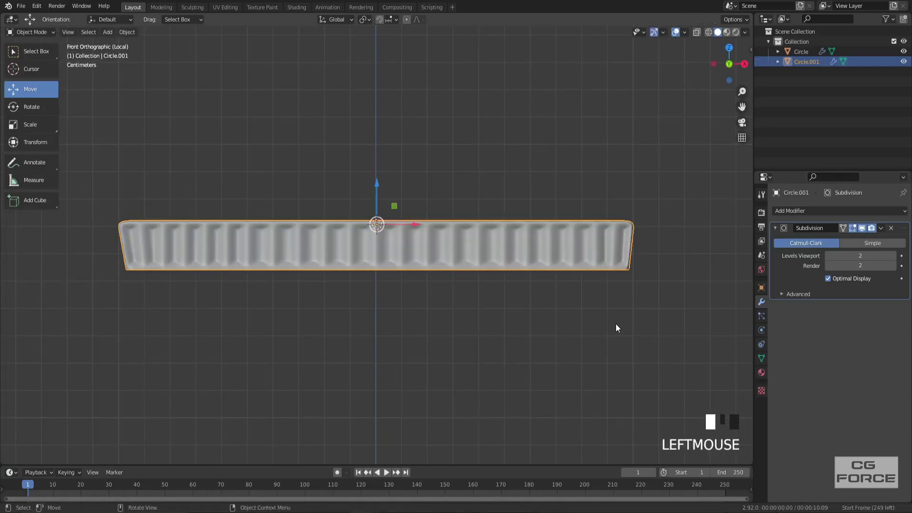
Select the strip's outer border edges and extrude them about 4.7 mm along Y to give the strip thickness.
{"action": "key", "text": "b"}
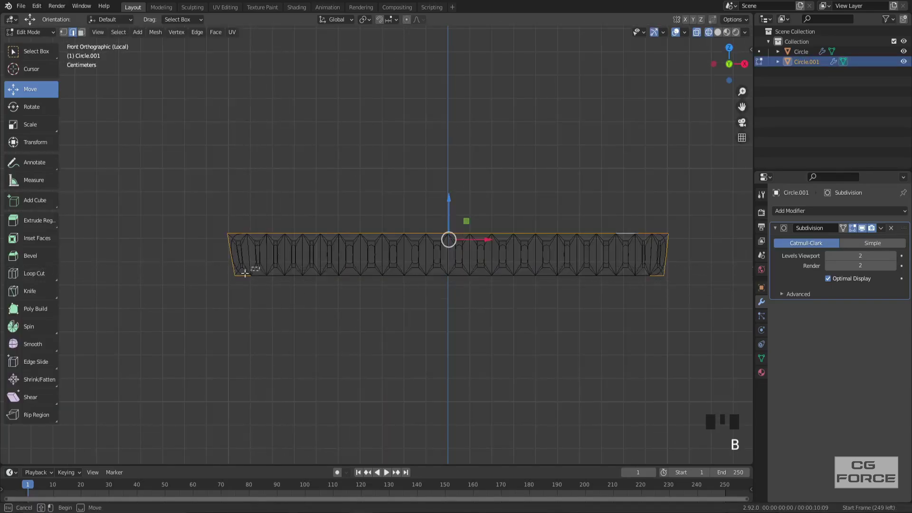
{"action": "middle_click_drag", "start_coordinate": [243, 269], "coordinate": [257, 284]}
{"action": "key", "text": "b"}
{"action": "middle_click_drag", "start_coordinate": [644, 267], "coordinate": [505, 303]}
{"action": "key", "text": "e"}
{"action": "key", "text": "y"}
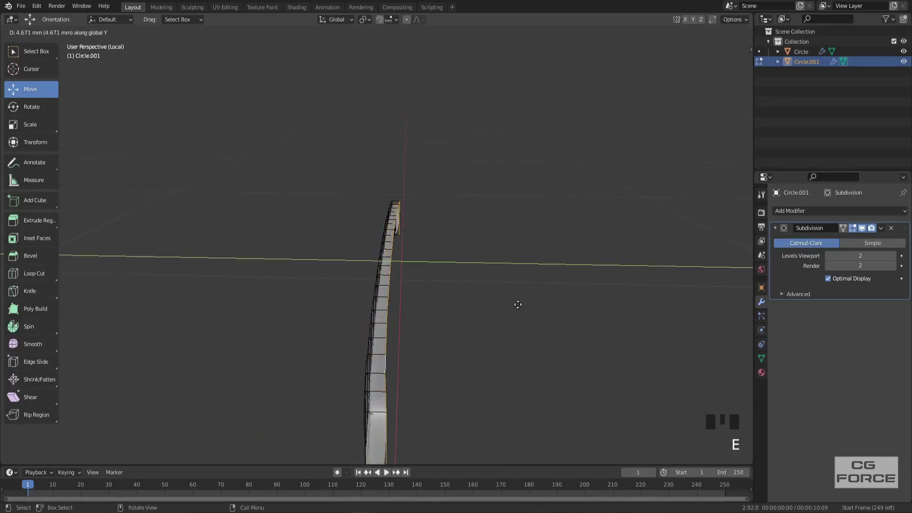
{"action": "left_click", "coordinate": [515, 303]}
{"action": "key", "text": "shift+s"}
{"action": "left_click", "coordinate": [482, 354]}
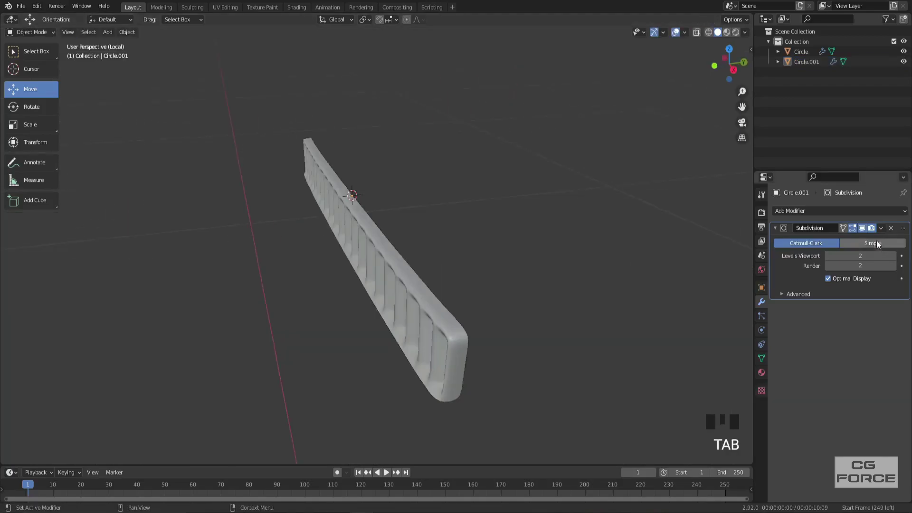
Add a Mirror modifier to the strip on the X and Y axes with clipping, placed before Subdivision.
{"action": "left_click", "coordinate": [861, 228]}
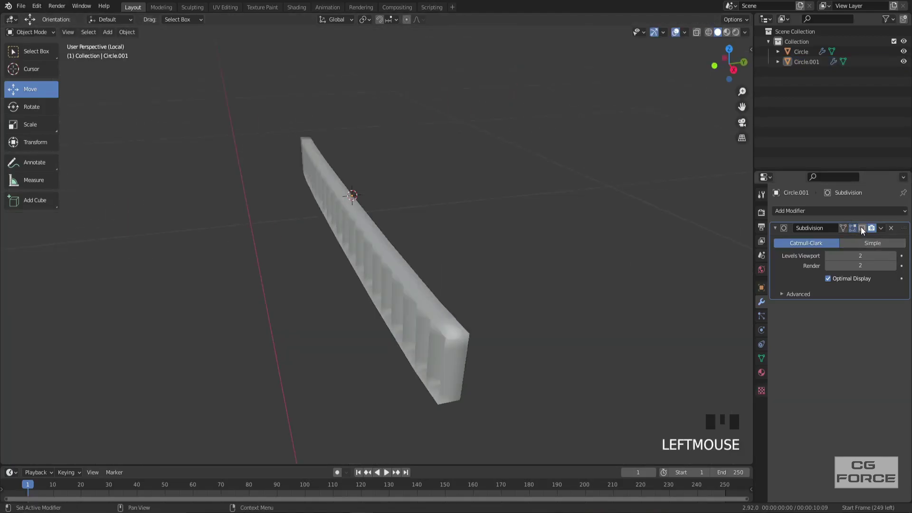
{"action": "left_click", "coordinate": [854, 212]}
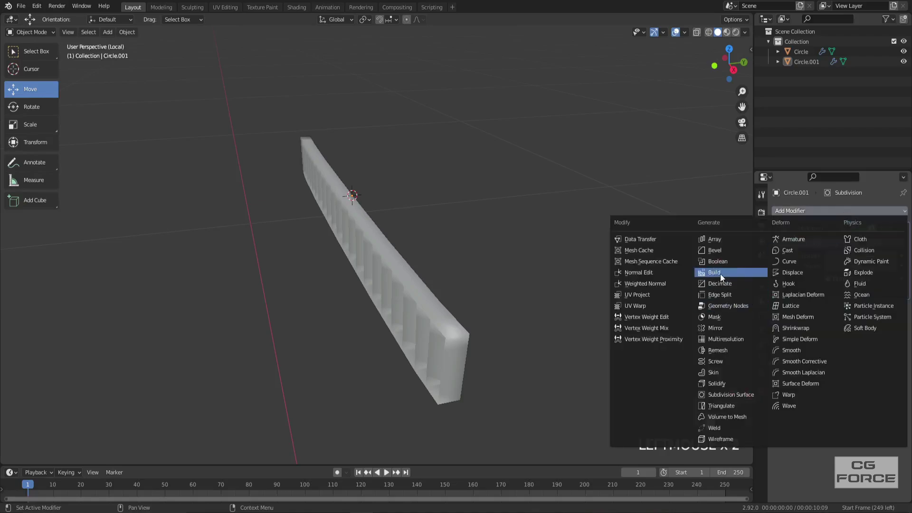
{"action": "left_click", "coordinate": [731, 328]}
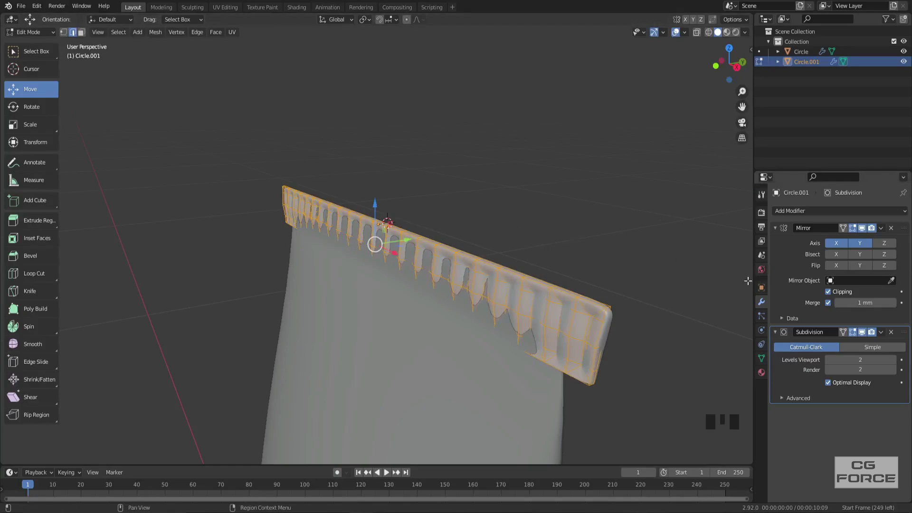
{"action": "key", "text": "Tab"}
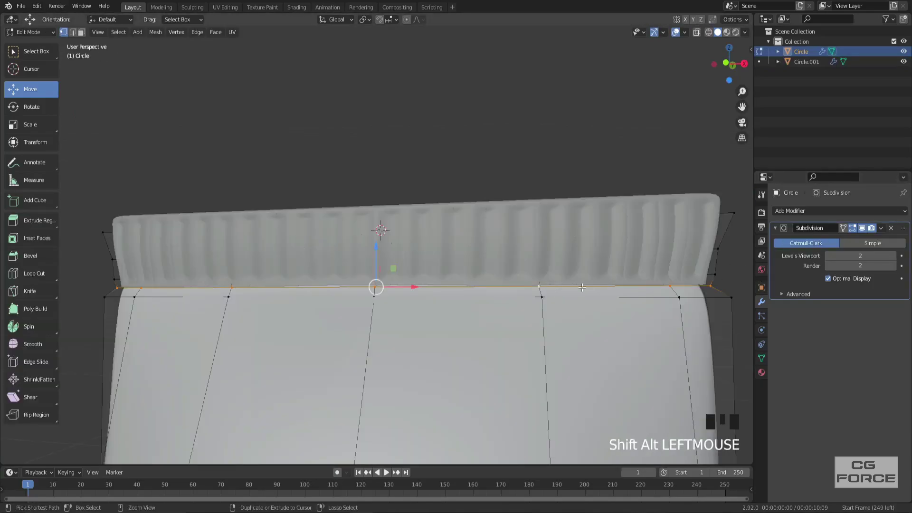
Bevel the body's edge loop beneath the crimp strip and scale its middle loop by 0.299 along Y.
{"action": "key", "text": "ctrl+b"}
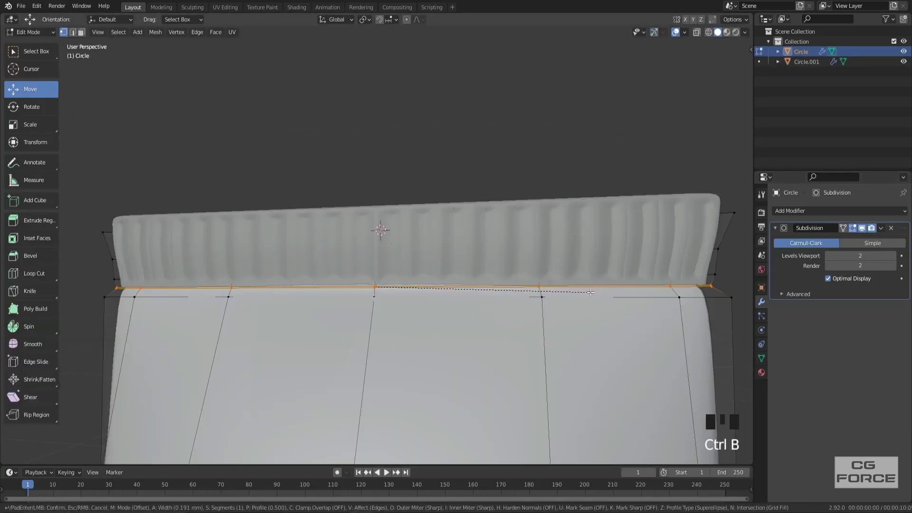
{"action": "left_click", "coordinate": [593, 295]}
{"action": "key", "text": "ctrl+KP_Subtract"}
{"action": "key", "text": "shift+z"}
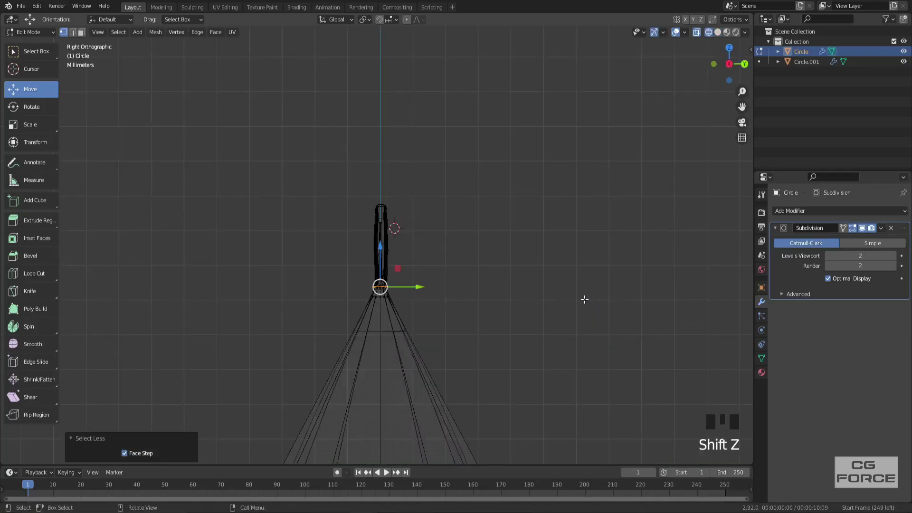
{"action": "key", "text": "KP_5"}
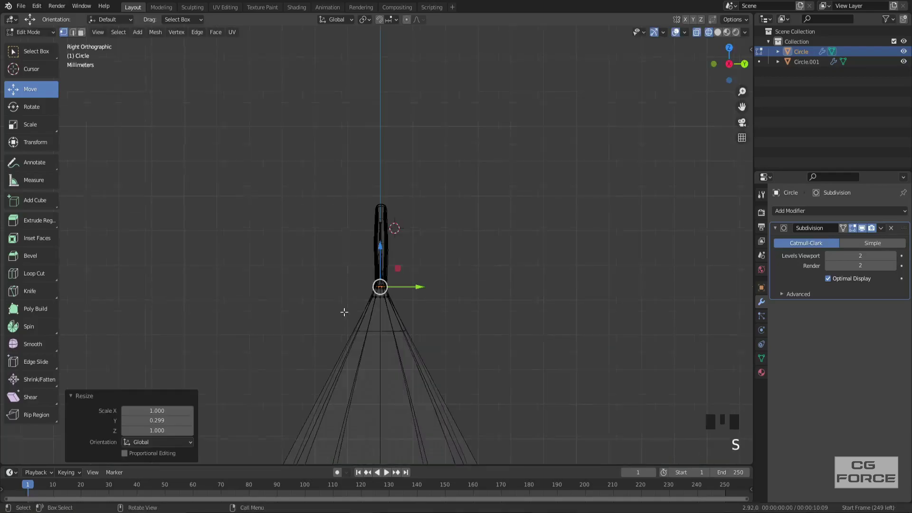
{"action": "scroll", "coordinate": [460, 312], "scroll_direction": "down", "scroll_amount": 3}
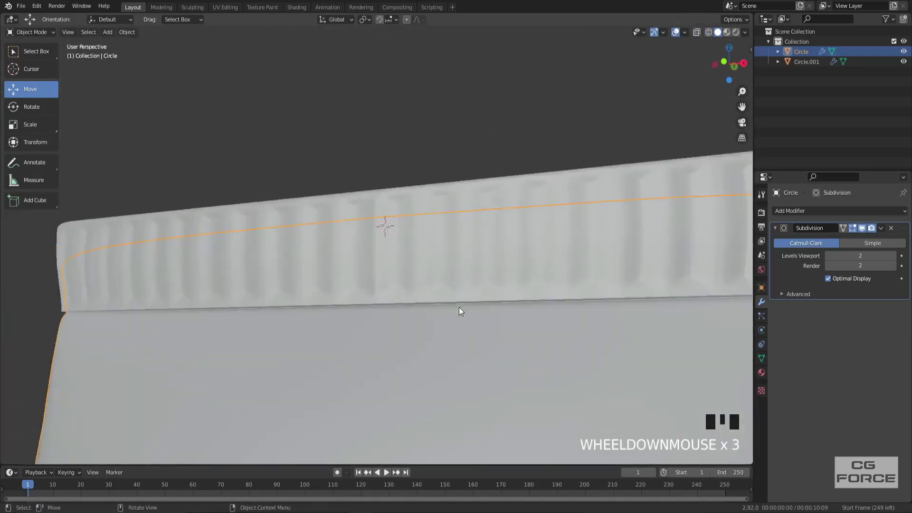
Save the project and parent the crimp strip to the tube body.
{"action": "middle_click_drag", "start_coordinate": [460, 312], "coordinate": [439, 190]}
{"action": "left_click", "coordinate": [398, 252]}
{"action": "key", "text": "g"}
{"action": "left_click", "coordinate": [566, 254]}
{"action": "scroll", "coordinate": [566, 254], "scroll_direction": "down", "scroll_amount": 8}
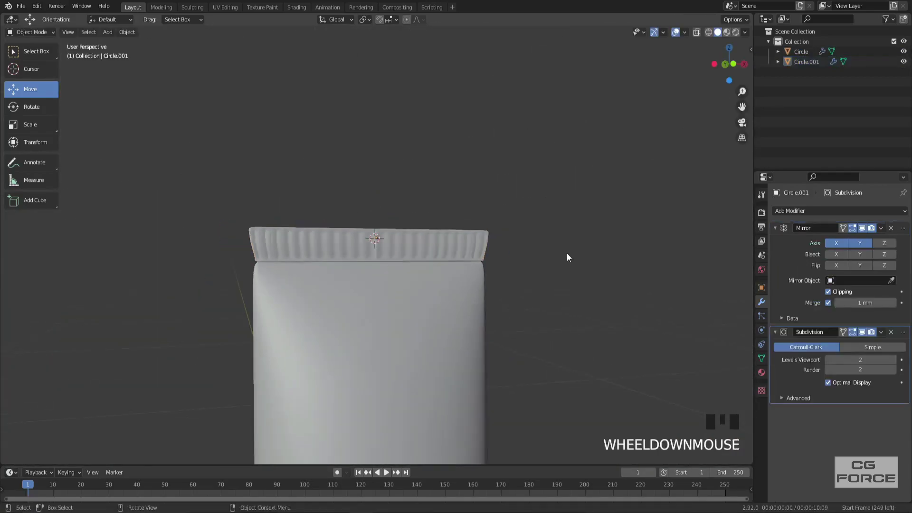
{"action": "key", "text": "ctrl+s"}
{"action": "key", "text": "ctrl+s"}
{"action": "key", "text": "ctrl+s"}
{"action": "left_click", "coordinate": [380, 304], "text": "shift"}
{"action": "key", "text": "ctrl+p"}
{"action": "left_click", "coordinate": [468, 268]}
{"action": "key", "text": "KP_1"}
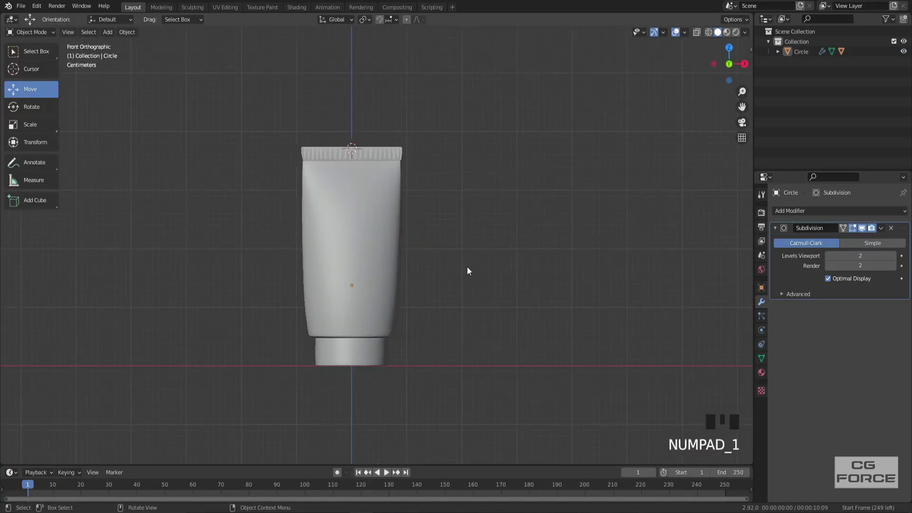
Duplicate the whole tube with its crimp strip and place the copy 292.22 mm away along X.
{"action": "middle_click_drag", "start_coordinate": [467, 270], "coordinate": [346, 301], "text": "shift"}
{"action": "key", "text": "shift+z"}
{"action": "left_click_drag", "start_coordinate": [311, 136], "coordinate": [189, 415]}
{"action": "key", "text": "shift+d"}
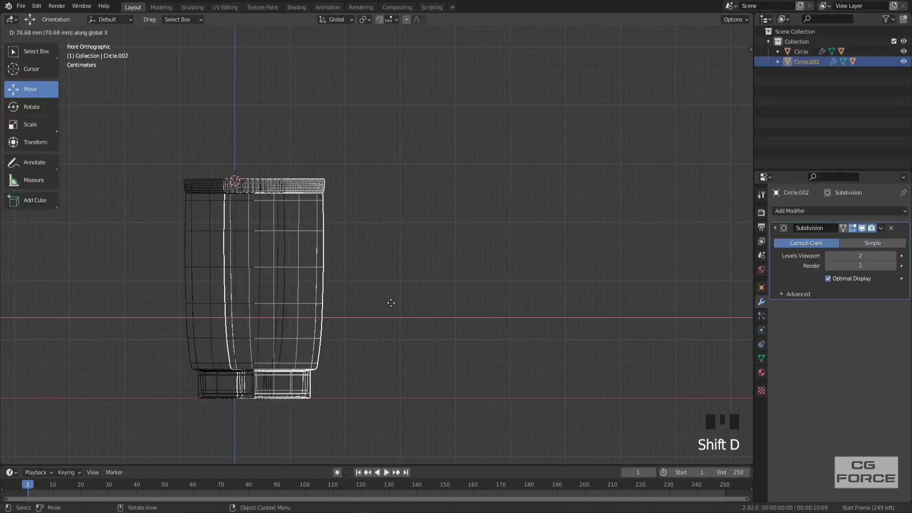
{"action": "left_click", "coordinate": [468, 310]}
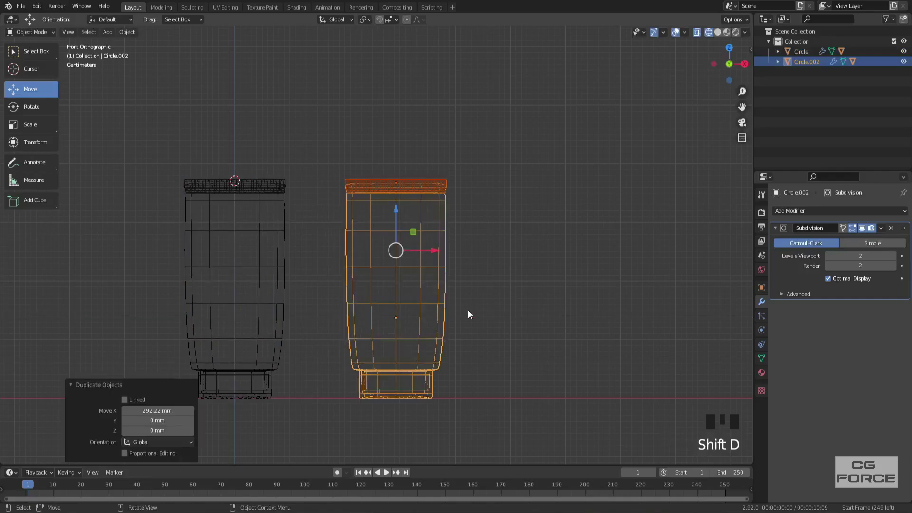
Scale the duplicate tube down in X and Y, keeping its Z height, to make a slimmer version.
{"action": "key", "text": "shift+z"}
{"action": "key", "text": "shift+z"}
{"action": "key", "text": "s"}
{"action": "key", "text": "x"}
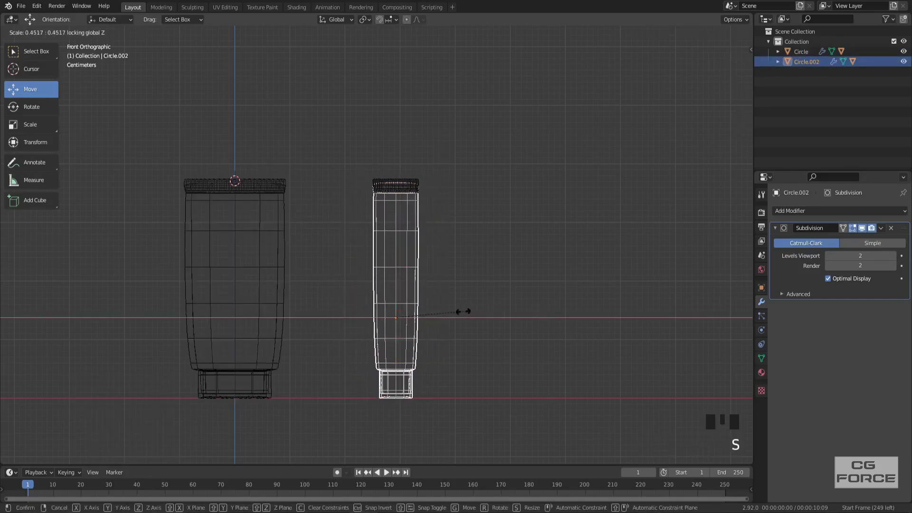
{"action": "left_click", "coordinate": [473, 312]}
{"action": "key", "text": "shift+z"}
{"action": "middle_click_drag", "start_coordinate": [473, 312], "coordinate": [497, 312]}
{"action": "left_click", "coordinate": [469, 285]}
{"action": "key", "text": "KP_1"}
{"action": "key", "text": "shift+z"}
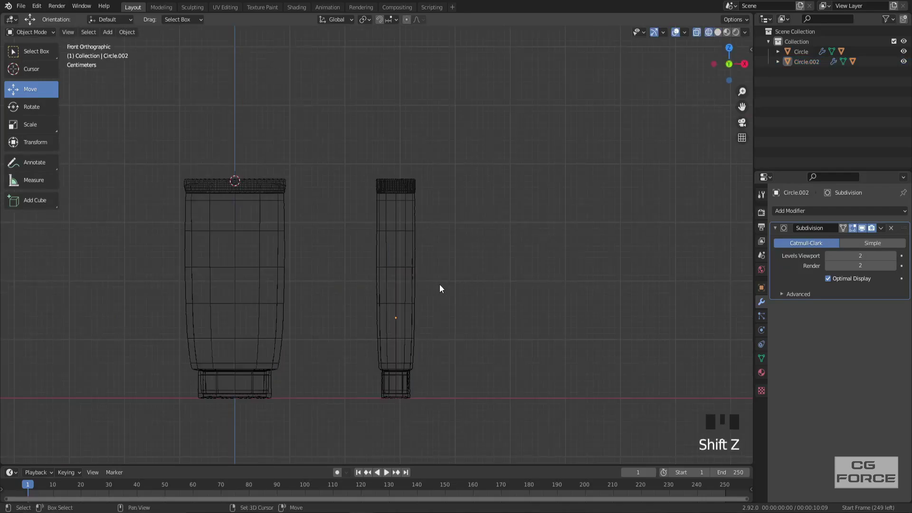
Duplicate the slim tube's cap, body and crimp strip together and place the copy farther along X.
{"action": "key", "text": "Tab"}
{"action": "key", "text": "shift+h"}
{"action": "key", "text": "shift+z"}
{"action": "left_click_drag", "start_coordinate": [386, 334], "coordinate": [343, 315]}
{"action": "scroll", "coordinate": [346, 314], "scroll_direction": "up", "scroll_amount": 3}
{"action": "key", "text": "shift+d"}
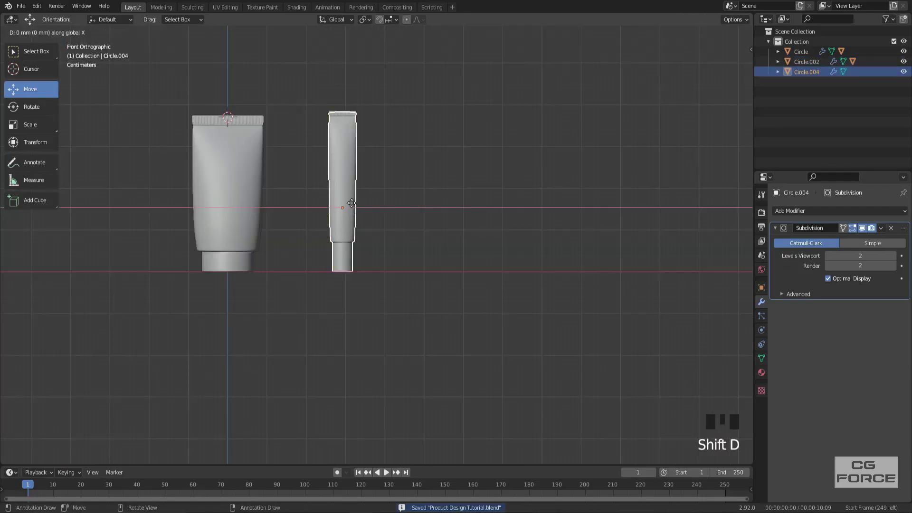
{"action": "key", "text": "x"}
{"action": "left_click", "coordinate": [437, 212]}
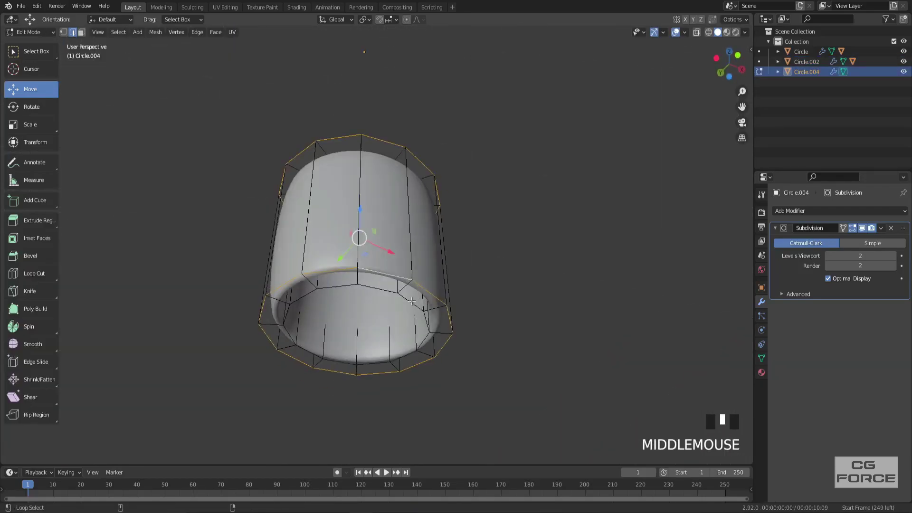
Bevel the outer rim edge loops of the copied tube's cap.
{"action": "key", "text": "ctrl+b"}
{"action": "left_click", "coordinate": [511, 302]}
{"action": "scroll", "coordinate": [400, 267], "scroll_direction": "down", "scroll_amount": 2}
{"action": "left_click", "coordinate": [460, 314]}
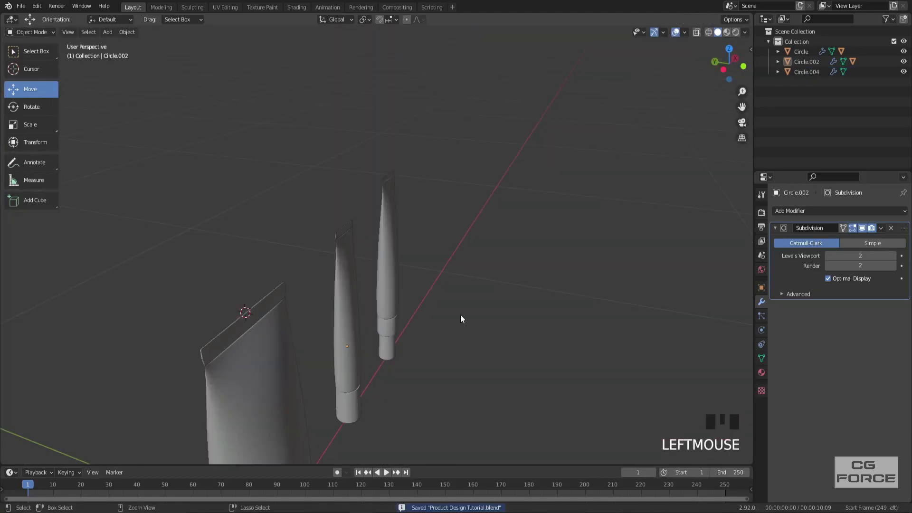
Save the project file.
{"action": "scroll", "coordinate": [354, 291], "scroll_direction": "down", "scroll_amount": 3}
{"action": "scroll", "coordinate": [420, 308], "scroll_direction": "up", "scroll_amount": 2}
{"action": "key", "text": "ctrl+s"}
{"action": "key", "text": "ctrl+s"}
{"action": "key", "text": "ctrl+s"}
{"action": "middle_click_drag", "start_coordinate": [413, 304], "coordinate": [473, 324]}
{"action": "key", "text": "ctrl+s"}
{"action": "key", "text": "ctrl+s"}
{"action": "key", "text": "ctrl+s"}
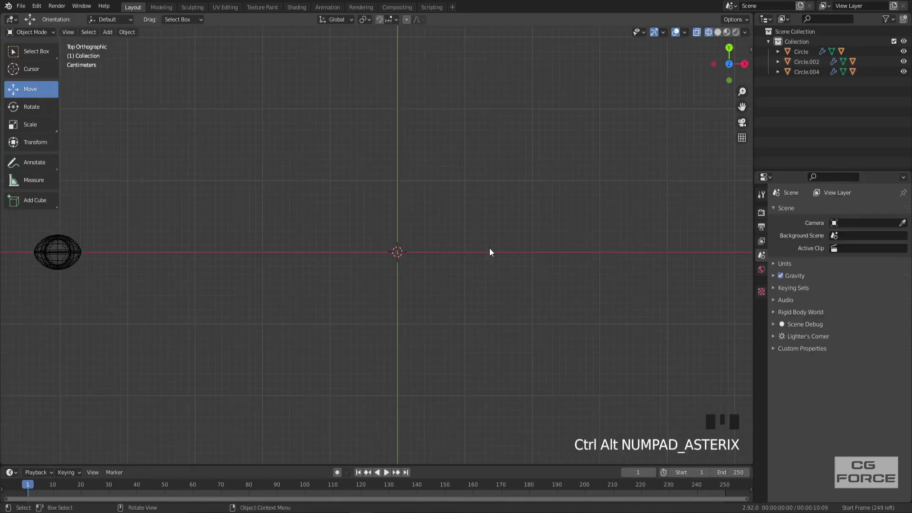
Add a 12-vertex mesh cylinder at the 3D cursor and reduce its radius.
{"action": "key", "text": "shift+a"}
{"action": "mouse_move", "coordinate": [501, 195]}
{"action": "left_click", "coordinate": [544, 247]}
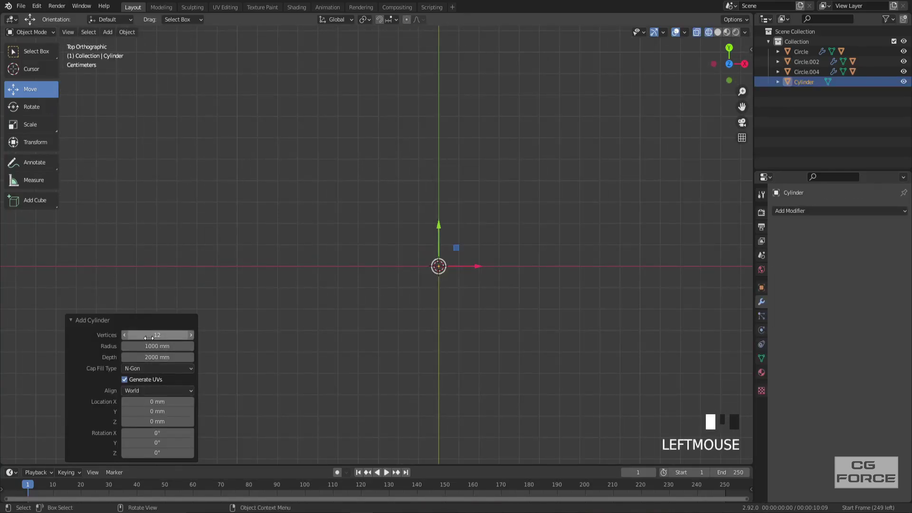
{"action": "key", "text": "KP_1"}
{"action": "key", "text": "KP_Decimal"}
{"action": "left_click", "coordinate": [163, 346]}
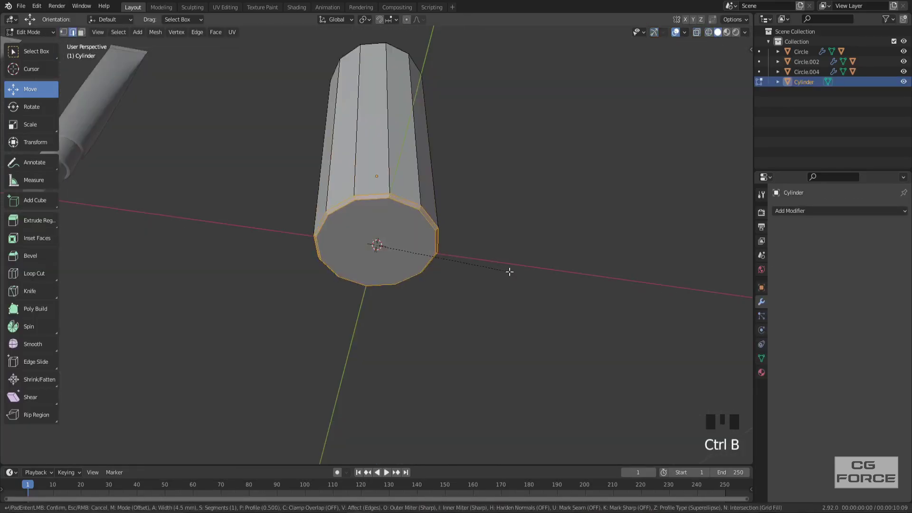
Bevel the cylinder's base edge slightly and its upper edge into a multi-segment rounded bottle shoulder.
{"action": "middle_click_drag", "start_coordinate": [525, 278], "coordinate": [486, 250]}
{"action": "key", "text": "ctrl+b"}
{"action": "left_click", "coordinate": [490, 187]}
{"action": "scroll", "coordinate": [487, 250], "scroll_direction": "up", "scroll_amount": 2}
{"action": "left_click", "coordinate": [486, 251]}
{"action": "scroll", "coordinate": [432, 249], "scroll_direction": "up", "scroll_amount": 2}
{"action": "middle_click_drag", "start_coordinate": [446, 166], "coordinate": [413, 216], "text": "shift"}
Flatten the faces on the bottle's upper end by scaling them to 0 along Z.
{"action": "left_click", "coordinate": [345, 202]}
{"action": "key", "text": "ctrl+KP_Add"}
{"action": "key", "text": "s"}
{"action": "key", "text": "z"}
{"action": "key", "text": "0"}
{"action": "key", "text": "Return"}
{"action": "middle_click_drag", "start_coordinate": [466, 151], "coordinate": [476, 303], "text": "shift"}
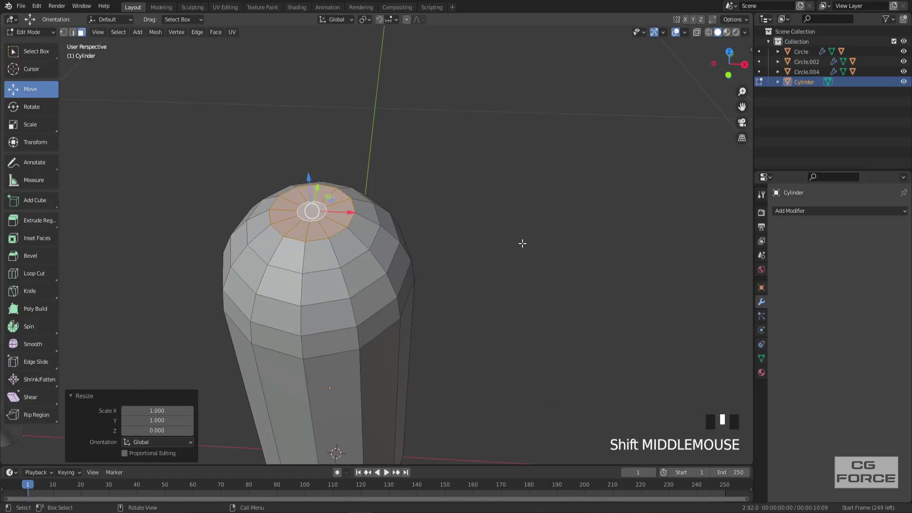
Add a level 2 subdivision to the bottle and duplicate its flat upper faces, scaling the copy in X and Y only.
{"action": "key", "text": "ctrl+2"}
{"action": "key", "text": "shift+d"}
{"action": "key", "text": "s"}
{"action": "key", "text": "shift+z"}
{"action": "left_click", "coordinate": [631, 318]}
{"action": "left_click", "coordinate": [631, 317]}
Extrude the outer edge loop of the duplicated disc upward to form the bottle cap's wall.
{"action": "key", "text": "2"}
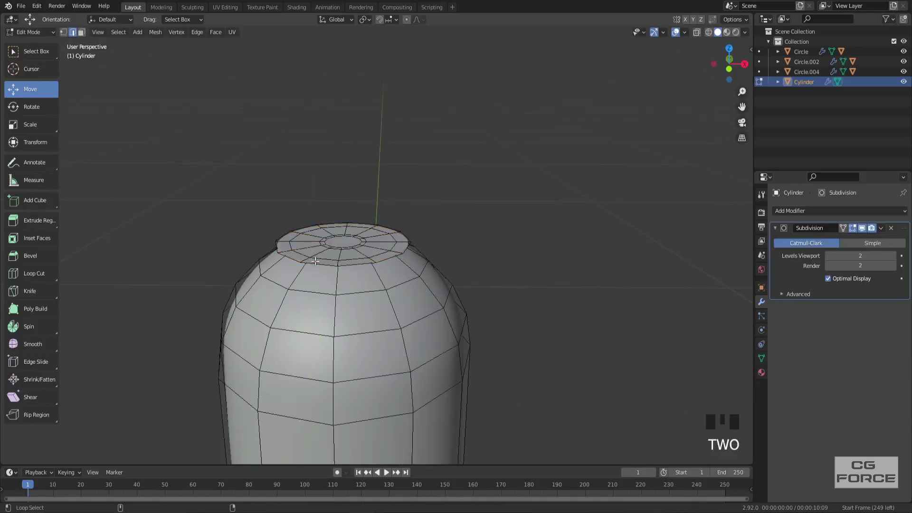
{"action": "left_click", "coordinate": [326, 265], "text": "alt"}
{"action": "key", "text": "KP_1"}
{"action": "middle_click_drag", "start_coordinate": [467, 246], "coordinate": [460, 348], "text": "shift"}
{"action": "key", "text": "e"}
{"action": "left_click", "coordinate": [460, 259]}
{"action": "middle_click_drag", "start_coordinate": [460, 259], "coordinate": [468, 296]}
{"action": "scroll", "coordinate": [468, 295], "scroll_direction": "up", "scroll_amount": 4}
{"action": "middle_click_drag", "start_coordinate": [468, 296], "coordinate": [476, 284], "text": "shift"}
Fill the open end of the bottle cap with a face and bevel its rim.
{"action": "key", "text": "f"}
{"action": "key", "text": "ctrl+b"}
{"action": "left_click", "coordinate": [537, 342]}
{"action": "middle_click_drag", "start_coordinate": [536, 342], "coordinate": [343, 152]}
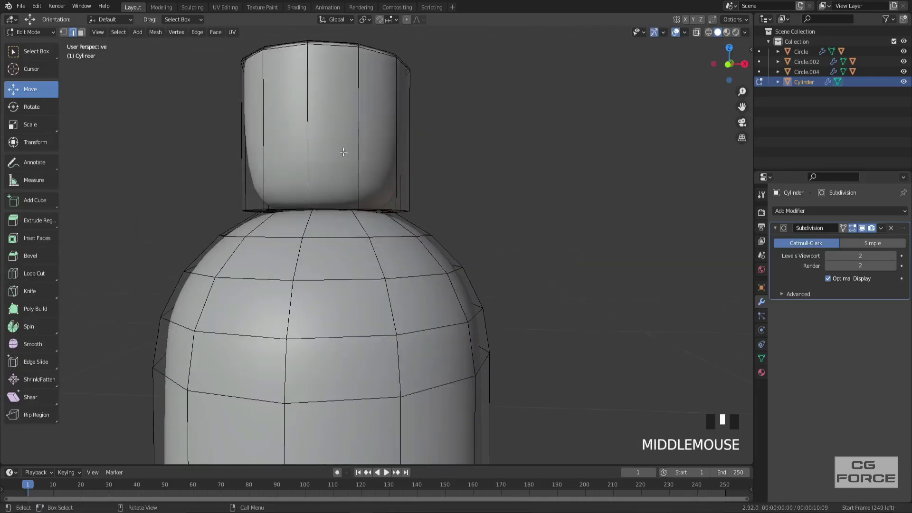
{"action": "left_click", "coordinate": [310, 110]}
{"action": "left_click", "coordinate": [321, 191]}
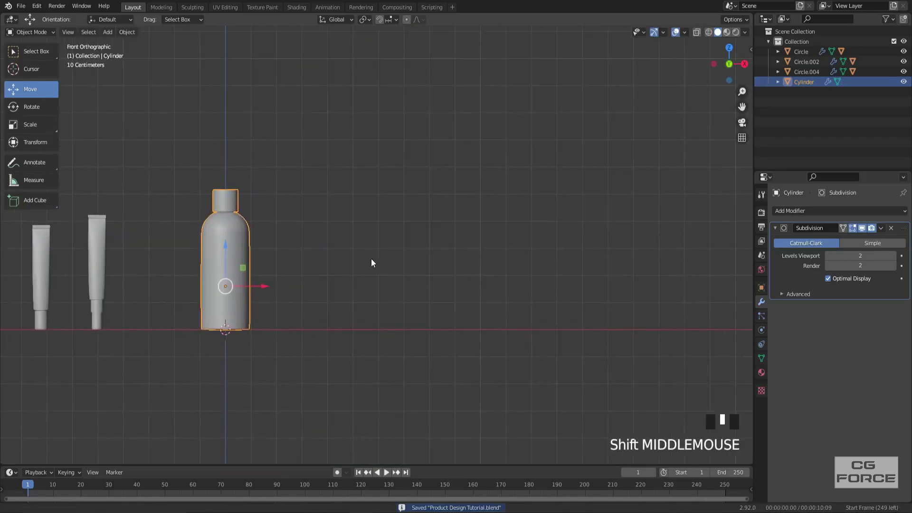
Reveal all geometry, then duplicate the bottle's base face and place the copy beside the bottle along X.
{"action": "scroll", "coordinate": [304, 304], "scroll_direction": "up", "scroll_amount": 2}
{"action": "key", "text": "Tab"}
{"action": "key", "text": "alt+h"}
{"action": "middle_click_drag", "start_coordinate": [281, 314], "coordinate": [249, 273]}
{"action": "key", "text": "3"}
{"action": "left_click", "coordinate": [112, 306]}
{"action": "key", "text": "shift+d"}
{"action": "key", "text": "x"}
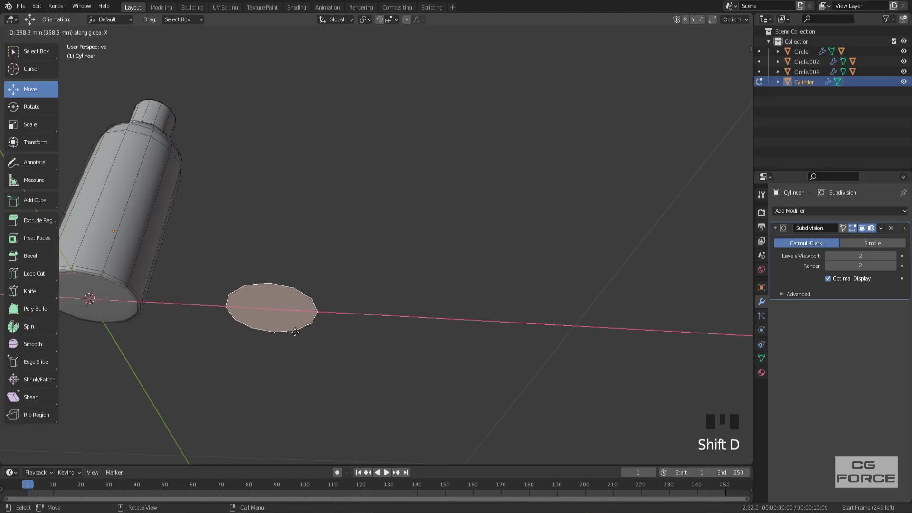
{"action": "left_click", "coordinate": [350, 334]}
Extrude the copied base face straight up to form the body of a shorter bottle.
{"action": "key", "text": "KP_1"}
{"action": "key", "text": "e"}
{"action": "middle_click_drag", "start_coordinate": [355, 335], "coordinate": [447, 297], "text": "shift"}
{"action": "left_click", "coordinate": [422, 193]}
{"action": "scroll", "coordinate": [426, 285], "scroll_direction": "up", "scroll_amount": 1}
Bevel the upper and lower rim edges of the shorter bottle's body.
{"action": "left_click", "coordinate": [474, 355]}
{"action": "left_click", "coordinate": [325, 208]}
{"action": "left_click_drag", "start_coordinate": [474, 354], "coordinate": [413, 220]}
{"action": "key", "text": "2"}
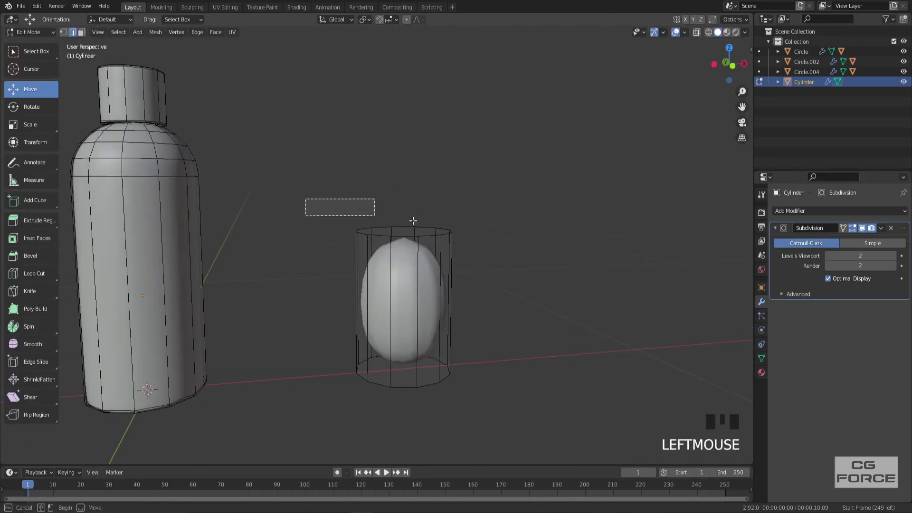
{"action": "key", "text": "shift+z"}
{"action": "key", "text": "shift+z"}
{"action": "key", "text": "ctrl+b"}
{"action": "left_click", "coordinate": [530, 372]}
Scale the duplicated upper face of the short bottle down in X and Y and extrude it 144.46 mm along Z as a cap.
{"action": "key", "text": "s"}
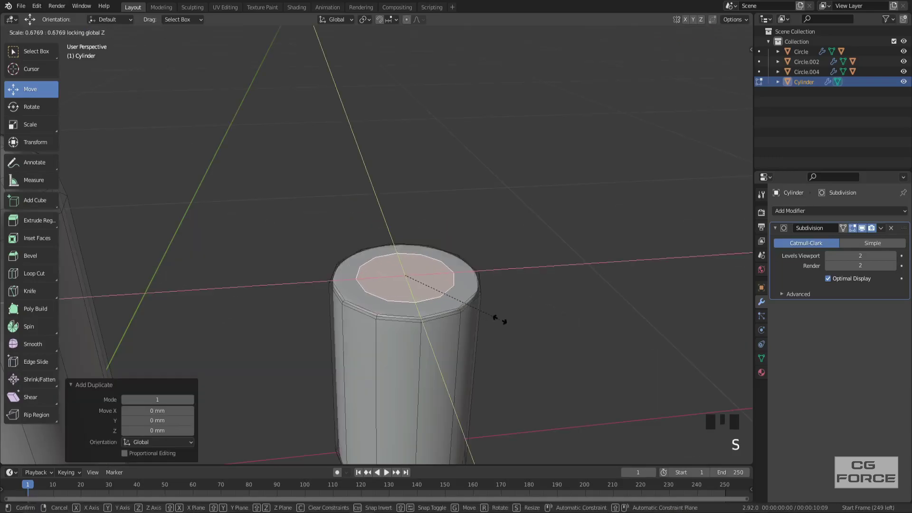
{"action": "left_click", "coordinate": [496, 317]}
{"action": "key", "text": "KP_1"}
{"action": "key", "text": "e"}
{"action": "key", "text": "z"}
{"action": "left_click", "coordinate": [496, 219]}
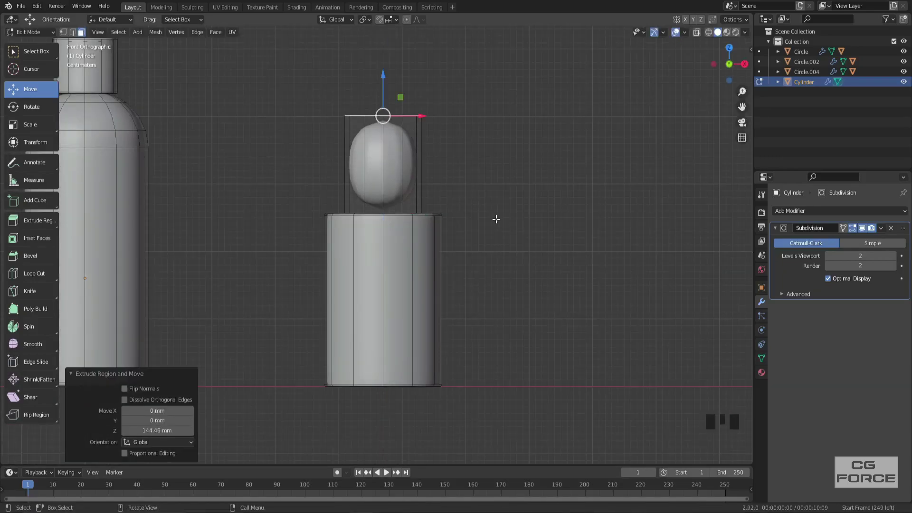
Expand the selection across the short bottle's cap and isolate it by hiding all other geometry.
{"action": "key", "text": "ctrl+KP_Add"}
{"action": "key", "text": "ctrl+KP_Add"}
{"action": "key", "text": "ctrl+KP_Add"}
{"action": "key", "text": "ctrl+KP_Add"}
{"action": "key", "text": "ctrl+KP_Add"}
{"action": "key", "text": "ctrl+KP_Add"}
{"action": "key", "text": "ctrl+KP_Add"}
{"action": "key", "text": "ctrl+KP_Add"}
{"action": "key", "text": "ctrl+KP_Add"}
{"action": "key", "text": "ctrl+KP_Add"}
{"action": "key", "text": "ctrl+KP_Add"}
{"action": "key", "text": "ctrl+KP_Add"}
{"action": "key", "text": "shift+h"}
Bevel the cap's upper and lower rim edges with 2 segments.
{"action": "key", "text": "shift+z"}
{"action": "left_click_drag", "start_coordinate": [304, 194], "coordinate": [463, 238]}
{"action": "left_click_drag", "start_coordinate": [263, 95], "coordinate": [468, 138], "text": "shift"}
{"action": "middle_click_drag", "start_coordinate": [480, 162], "coordinate": [525, 188]}
{"action": "key", "text": "shift+z"}
{"action": "key", "text": "KP_Decimal"}
{"action": "key", "text": "ctrl+b"}
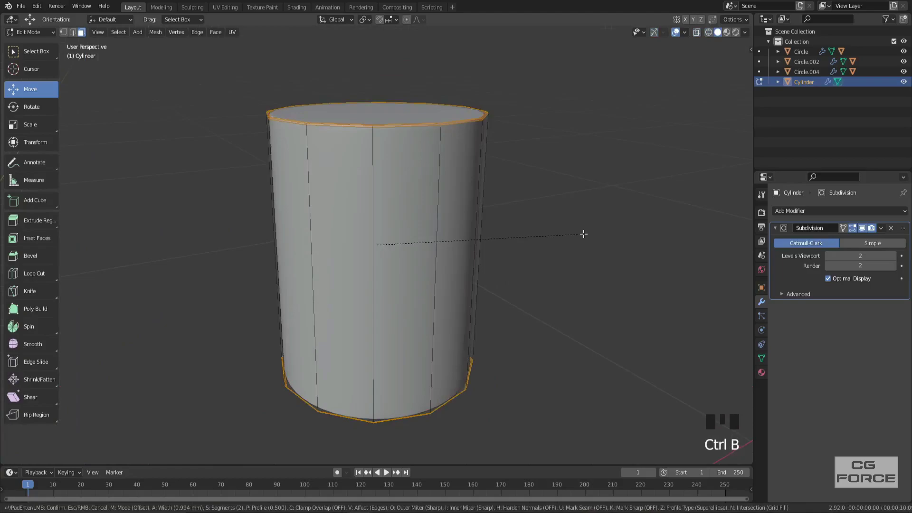
{"action": "left_click", "coordinate": [577, 236]}
Delete the cap's underside face to leave it open, and leave Edit Mode.
{"action": "scroll", "coordinate": [576, 236], "scroll_direction": "down", "scroll_amount": 2}
{"action": "left_click", "coordinate": [383, 156]}
{"action": "key", "text": "x"}
{"action": "middle_click_drag", "start_coordinate": [439, 370], "coordinate": [483, 270]}
{"action": "left_click", "coordinate": [409, 335]}
{"action": "key", "text": "Tab"}
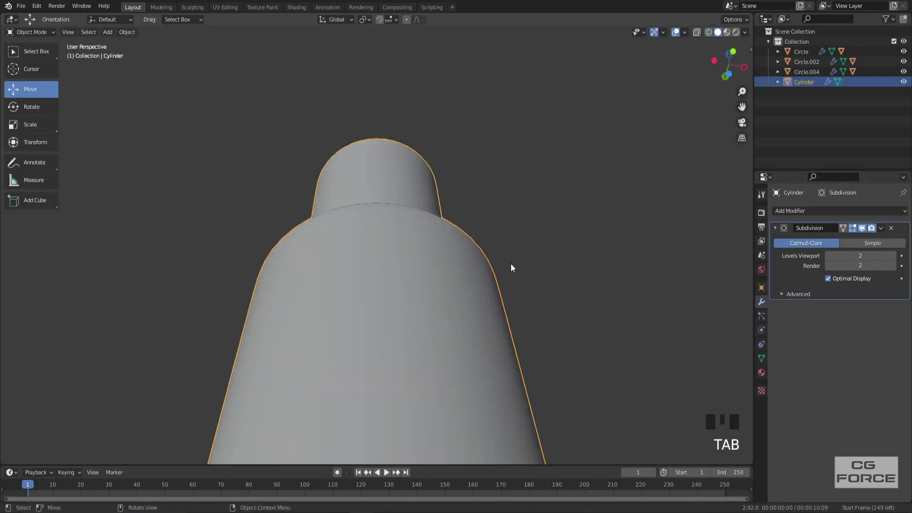
Separate the short bottle's cap into its own object and isolate it in the viewport.
{"action": "key", "text": "Tab"}
{"action": "key", "text": "a"}
{"action": "key", "text": "p"}
{"action": "left_click", "coordinate": [475, 243]}
{"action": "key", "text": "Tab"}
{"action": "left_click", "coordinate": [398, 180]}
{"action": "left_click", "coordinate": [399, 183]}
{"action": "key", "text": "shift+h"}
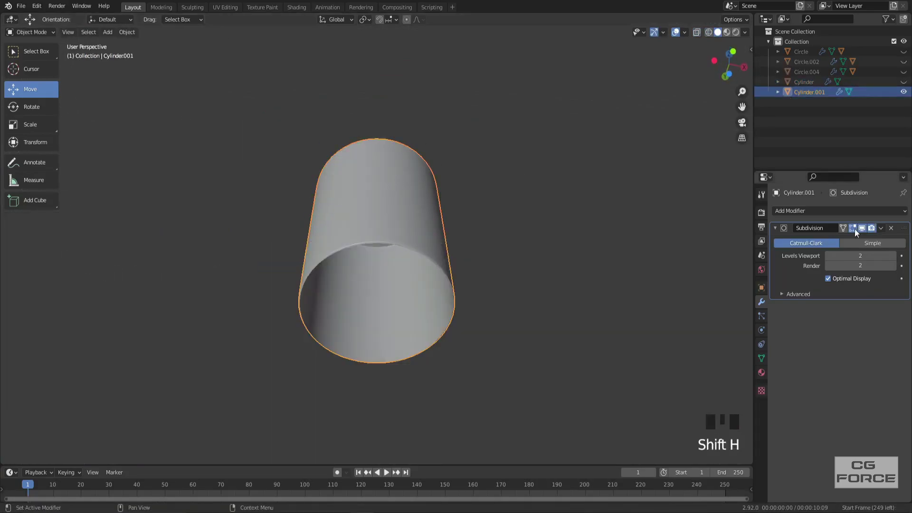
Add a Solidify modifier with 1 mm thickness to the cap and recalculate its normals outward.
{"action": "left_click", "coordinate": [840, 210]}
{"action": "left_click", "coordinate": [713, 384]}
{"action": "key", "text": "Tab"}
{"action": "key", "text": "a"}
{"action": "key", "text": "shift+n"}
{"action": "key", "text": "Tab"}
{"action": "left_click", "coordinate": [859, 335]}
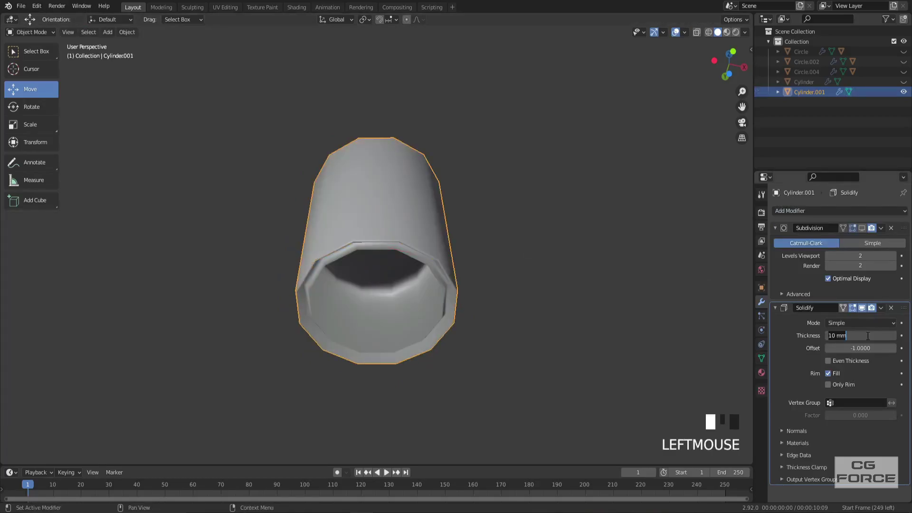
{"action": "type", "text": "1"}
{"action": "key", "text": "Return"}
Move Solidify above Subdivision, fine-tune its thickness, enable Even Thickness and apply the modifier.
{"action": "left_click_drag", "start_coordinate": [905, 229], "coordinate": [904, 351]}
{"action": "mouse_move", "coordinate": [859, 255]}
{"action": "left_mouse_down", "text": "shift"}
{"action": "mouse_move", "coordinate": [838, 255]}
{"action": "mouse_move", "coordinate": [893, 269]}
{"action": "mouse_move", "coordinate": [869, 256]}
{"action": "left_mouse_up", "text": "shift"}
{"action": "left_click", "coordinate": [855, 281]}
{"action": "key", "text": "ctrl+a"}
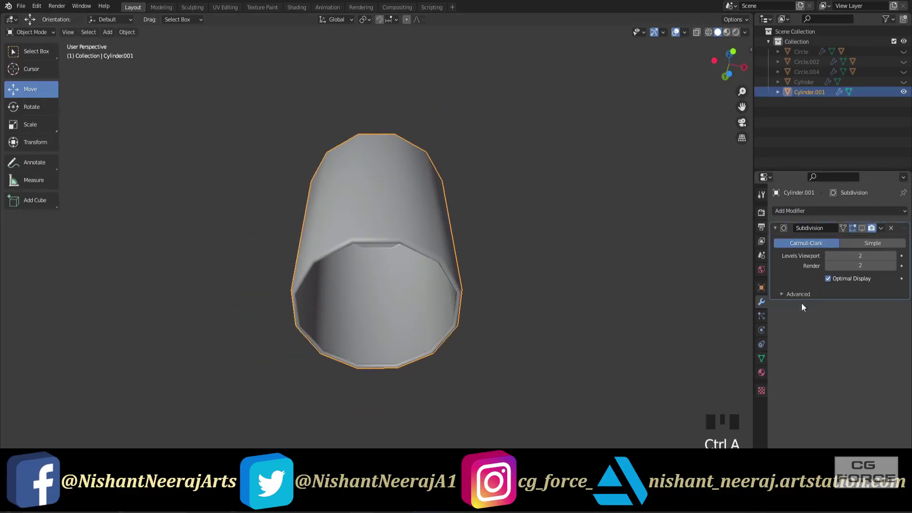
Turn the cap's Subdivision display back on, unhide all objects and join the cap with the bottle mesh.
{"action": "left_click", "coordinate": [862, 229]}
{"action": "key", "text": "alt+h"}
{"action": "left_click", "coordinate": [377, 344], "text": "shift"}
{"action": "key", "text": "ctrl+j"}
{"action": "scroll", "coordinate": [459, 306], "scroll_direction": "down", "scroll_amount": 8}
{"action": "middle_click_drag", "start_coordinate": [459, 306], "coordinate": [429, 330]}
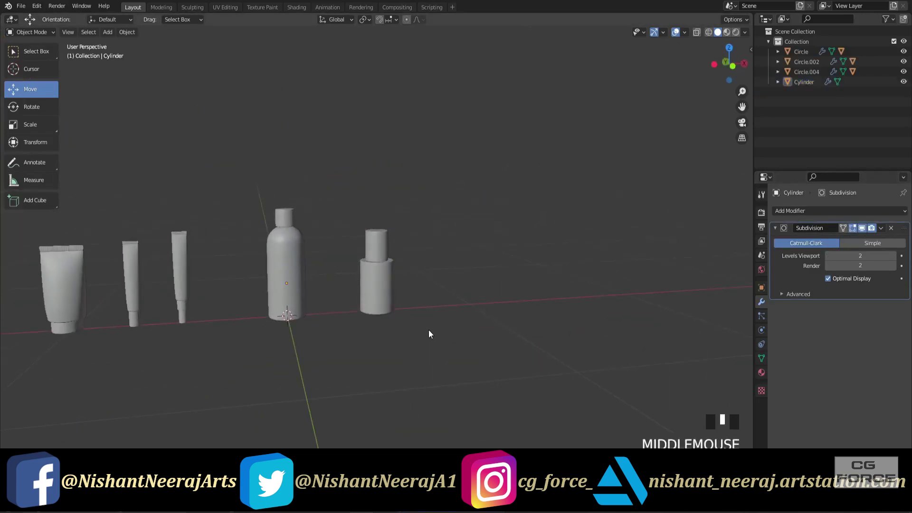
Separate the short bottle from the tall bottle's mesh as its own object and move it closer to the tall bottle.
{"action": "left_click", "coordinate": [379, 278]}
{"action": "right_click", "coordinate": [381, 275]}
{"action": "left_click", "coordinate": [381, 274]}
{"action": "key", "text": "Tab"}
{"action": "key", "text": "alt+z"}
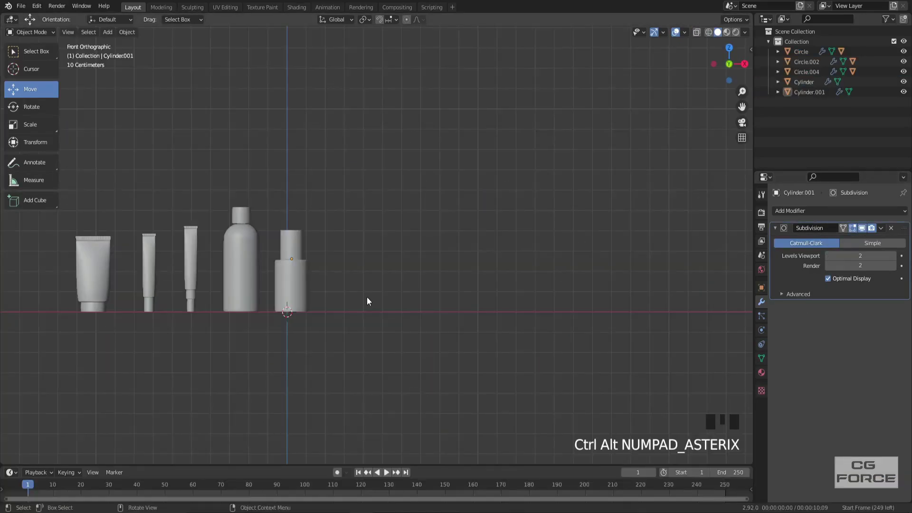
Duplicate the short bottle and place the copy about 555 mm away along X.
{"action": "key", "text": "shift+d"}
{"action": "left_click", "coordinate": [295, 286]}
{"action": "key", "text": "shift+d"}
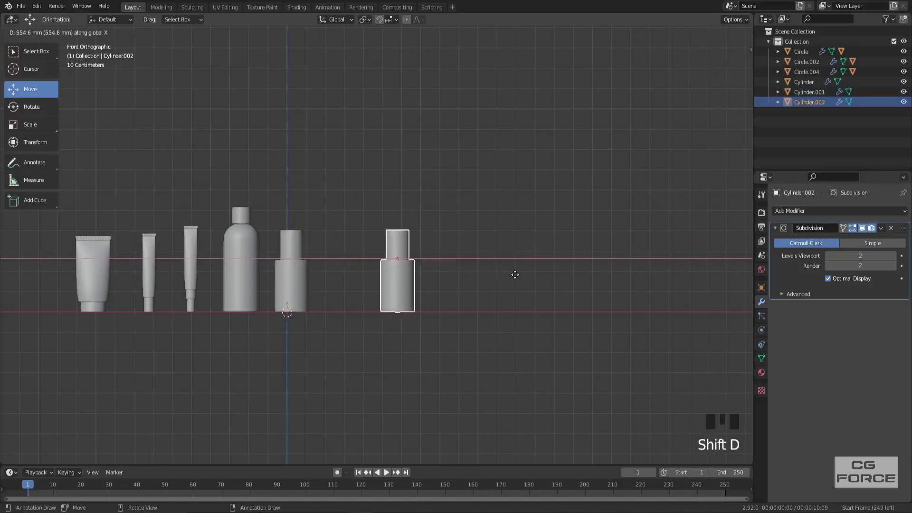
{"action": "left_click", "coordinate": [516, 274]}
Shorten the copied bottle's cap by moving its upper geometry down 62.18 mm along Z.
{"action": "scroll", "coordinate": [475, 259], "scroll_direction": "up", "scroll_amount": 2}
{"action": "key", "text": "Tab"}
{"action": "key", "text": "shift+z"}
{"action": "left_click_drag", "start_coordinate": [512, 235], "coordinate": [321, 181]}
{"action": "left_click_drag", "start_coordinate": [409, 192], "coordinate": [407, 197]}
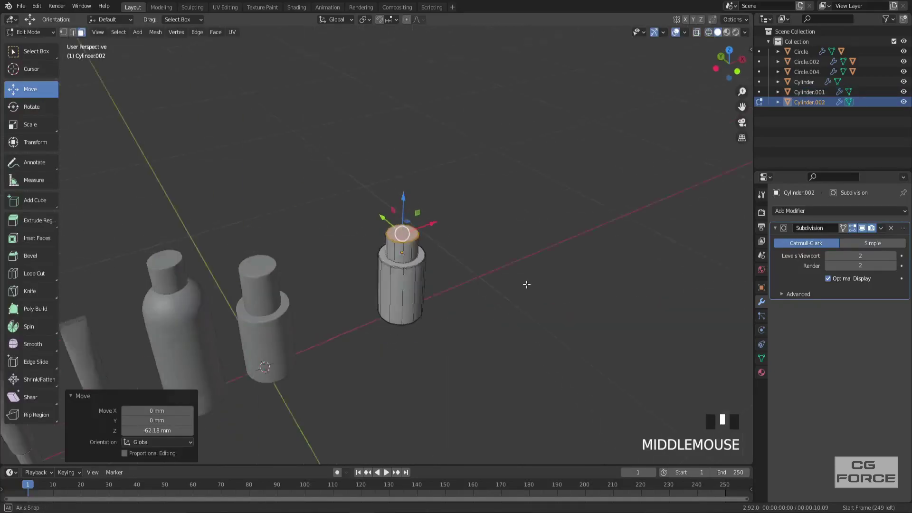
{"action": "scroll", "coordinate": [526, 283], "scroll_direction": "up", "scroll_amount": 6}
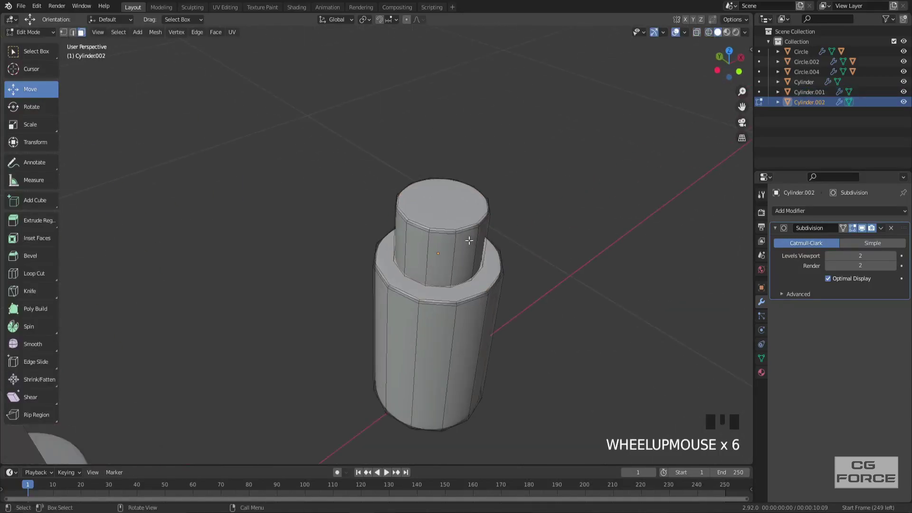
Scale the cap-top disc to 0.763 in X and Y, extrude it upward, and narrow the nozzle's upper section to about 0.376.
{"action": "key", "text": "s"}
{"action": "left_click", "coordinate": [549, 253]}
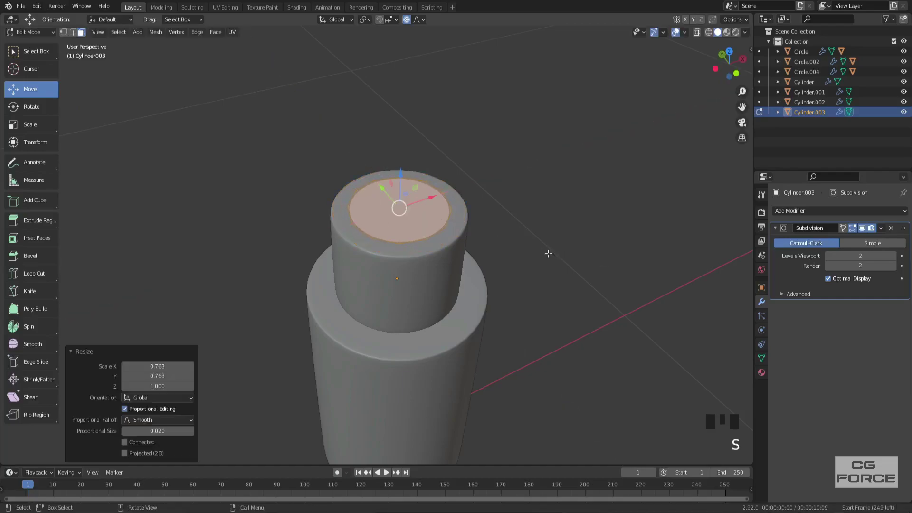
{"action": "key", "text": "e"}
{"action": "key", "text": "z"}
{"action": "key", "text": "s"}
{"action": "key", "text": "shift+z"}
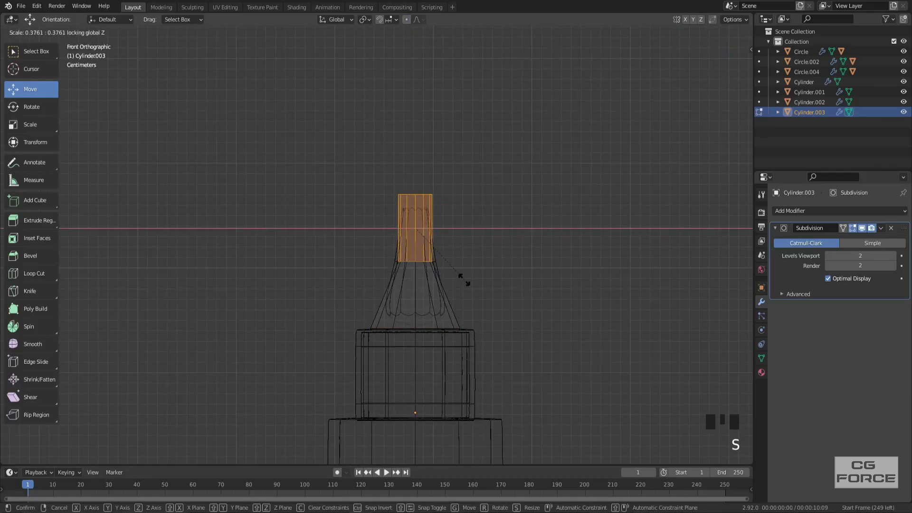
{"action": "left_click", "coordinate": [461, 279]}
Bevel the edge loop where the nozzle's taper meets its spout, and round the spout's top edge loop with a bevel.
{"action": "left_click", "coordinate": [409, 259], "text": "alt"}
{"action": "key", "text": "ctrl+b"}
{"action": "left_click", "coordinate": [553, 304]}
{"action": "left_click", "coordinate": [420, 195], "text": "alt"}
{"action": "scroll", "coordinate": [568, 228], "scroll_direction": "up", "scroll_amount": 3}
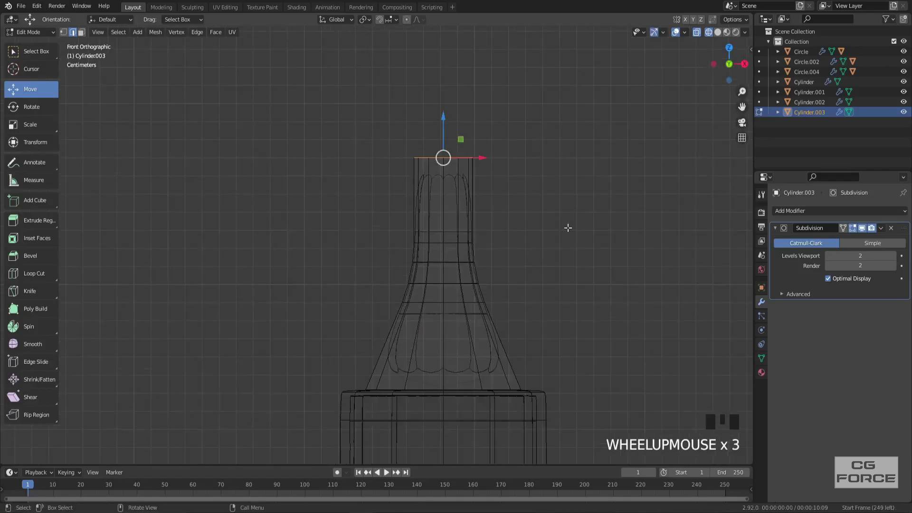
{"action": "key", "text": "ctrl+b"}
{"action": "left_click", "coordinate": [599, 261]}
{"action": "key", "text": "shift+z"}
{"action": "middle_click_drag", "start_coordinate": [598, 264], "coordinate": [587, 311]}
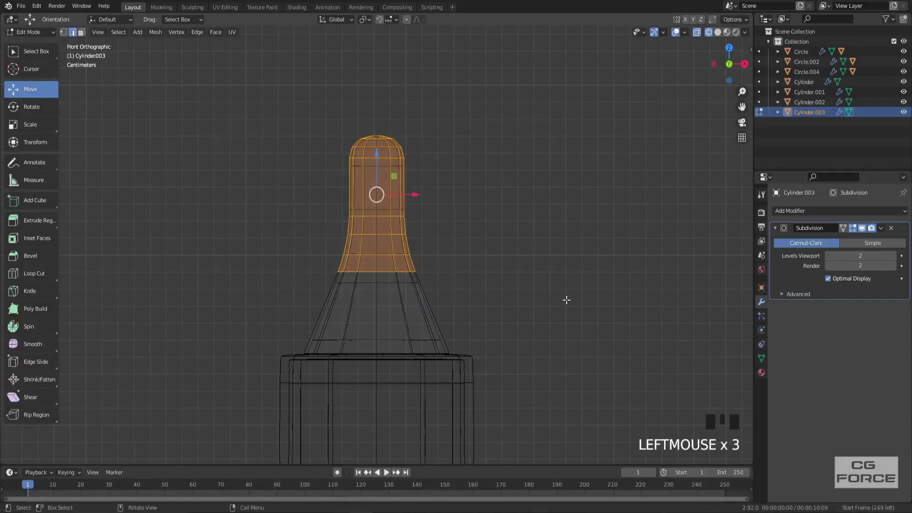
Lower the nozzle's upper part along Z using proportional editing with a smooth falloff.
{"action": "key", "text": "o"}
{"action": "key", "text": "g"}
{"action": "key", "text": "z"}
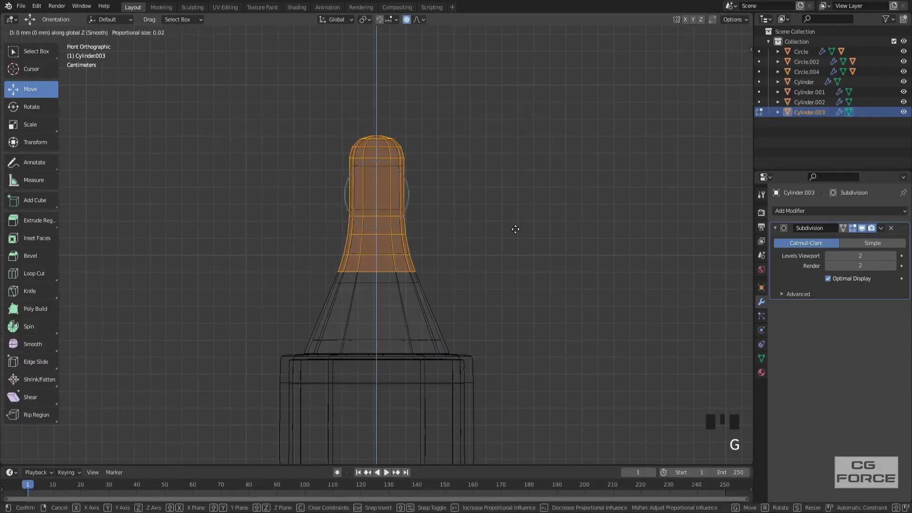
{"action": "scroll", "coordinate": [515, 281], "scroll_direction": "up", "scroll_amount": 4}
{"action": "left_click", "coordinate": [515, 308]}
{"action": "key", "text": "shift+z"}
{"action": "key", "text": "Tab"}
{"action": "scroll", "coordinate": [494, 277], "scroll_direction": "down", "scroll_amount": 3}
{"action": "key", "text": "Tab"}
{"action": "key", "text": "shift+z"}
{"action": "middle_click_drag", "start_coordinate": [396, 248], "coordinate": [523, 281]}
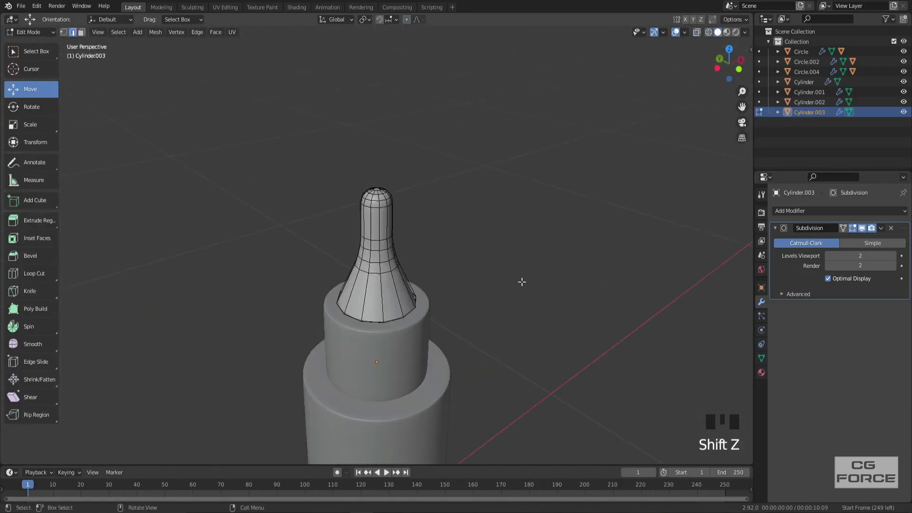
Apply the nozzle's transform, save the file, and join the nozzle with the bottle beneath it.
{"action": "key", "text": "Tab"}
{"action": "key", "text": "ctrl+a"}
{"action": "left_click", "coordinate": [361, 261]}
{"action": "key", "text": "ctrl+s"}
{"action": "scroll", "coordinate": [414, 246], "scroll_direction": "up", "scroll_amount": 2}
{"action": "left_click", "coordinate": [392, 304], "text": "shift"}
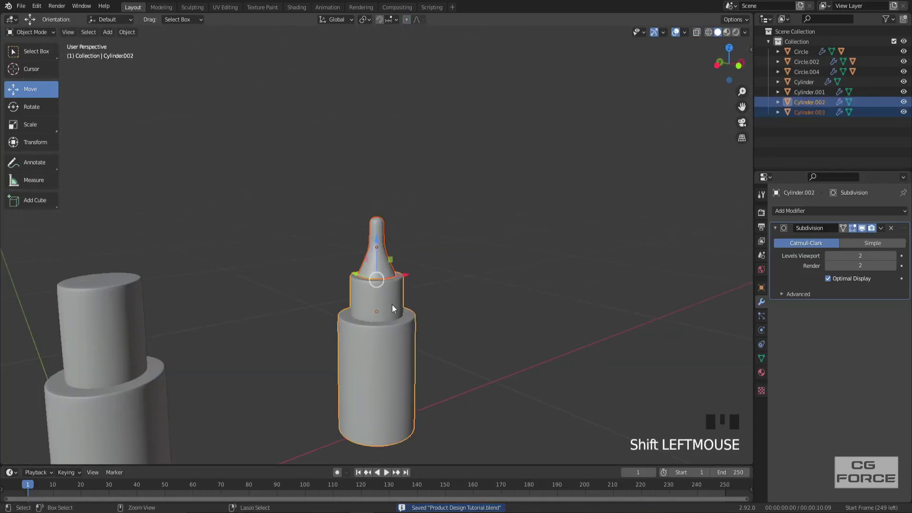
{"action": "key", "text": "ctrl+j"}
{"action": "scroll", "coordinate": [468, 293], "scroll_direction": "down", "scroll_amount": 2}
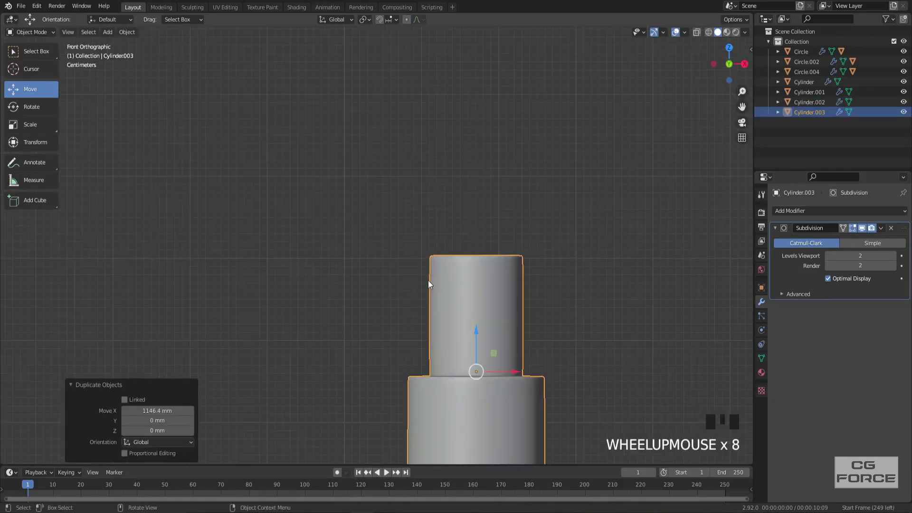
Select the whole cap of the duplicated bottle and raise it to leave a gap above the body.
{"action": "key", "text": "Tab"}
{"action": "left_click", "coordinate": [430, 187]}
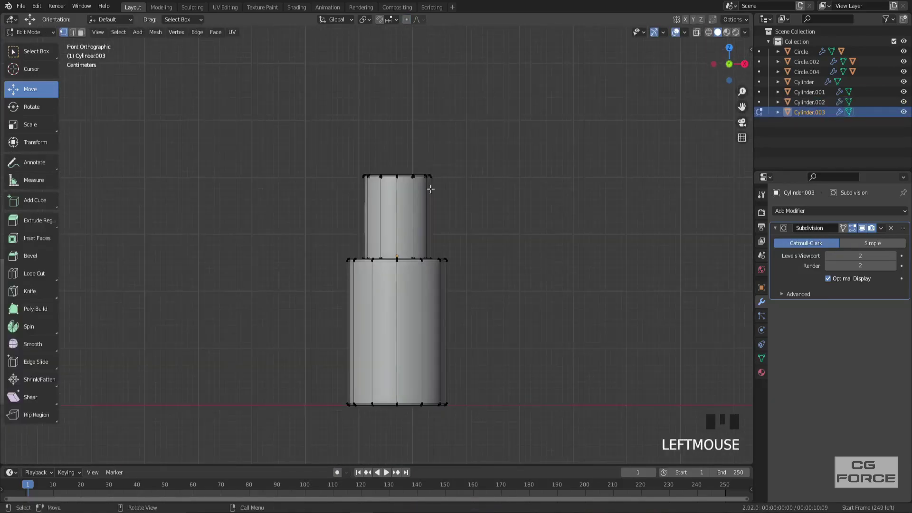
{"action": "key", "text": "shift+z"}
{"action": "key", "text": "ctrl+KP_Add"}
{"action": "key", "text": "ctrl+KP_Add"}
{"action": "key", "text": "ctrl+KP_Add"}
{"action": "key", "text": "ctrl+KP_Add"}
{"action": "key", "text": "g"}
{"action": "left_click", "coordinate": [403, 189]}
{"action": "key", "text": "shift+z"}
Duplicate the edge loops at the cap's open lower rim in place.
{"action": "scroll", "coordinate": [488, 236], "scroll_direction": "up", "scroll_amount": 2}
{"action": "middle_click_drag", "start_coordinate": [489, 236], "coordinate": [405, 187]}
{"action": "left_click", "coordinate": [405, 187], "text": "alt+shift"}
{"action": "scroll", "coordinate": [493, 203], "scroll_direction": "up", "scroll_amount": 1}
{"action": "left_click", "coordinate": [408, 166], "text": "alt+shift"}
{"action": "key", "text": "shift+d"}
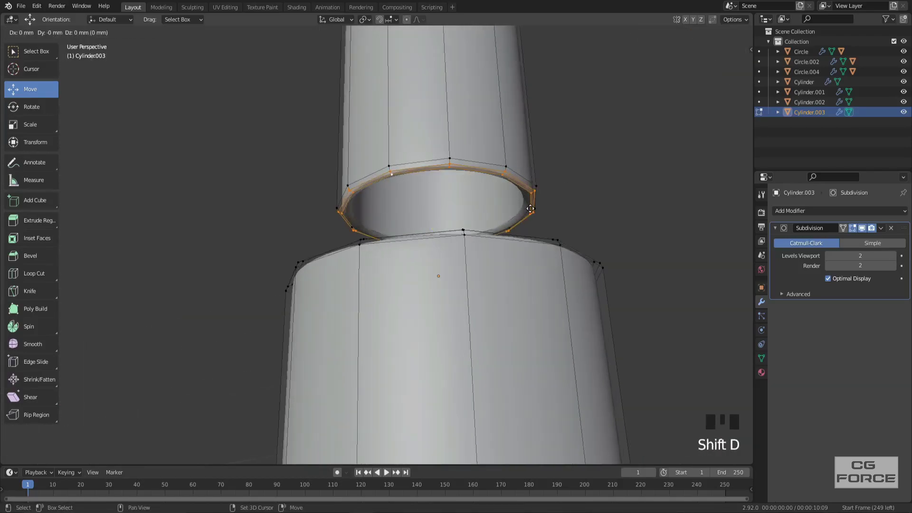
{"action": "right_click", "coordinate": [586, 218]}
Extrude the duplicated rim down 44.542 mm along Z and scale its lower edge outward to form a sloped shoulder over the body.
{"action": "key", "text": "KP_1"}
{"action": "key", "text": "shift+z"}
{"action": "key", "text": "e"}
{"action": "key", "text": "z"}
{"action": "left_click", "coordinate": [535, 300]}
{"action": "key", "text": "shift+z"}
{"action": "key", "text": "s"}
{"action": "key", "text": "shift+z"}
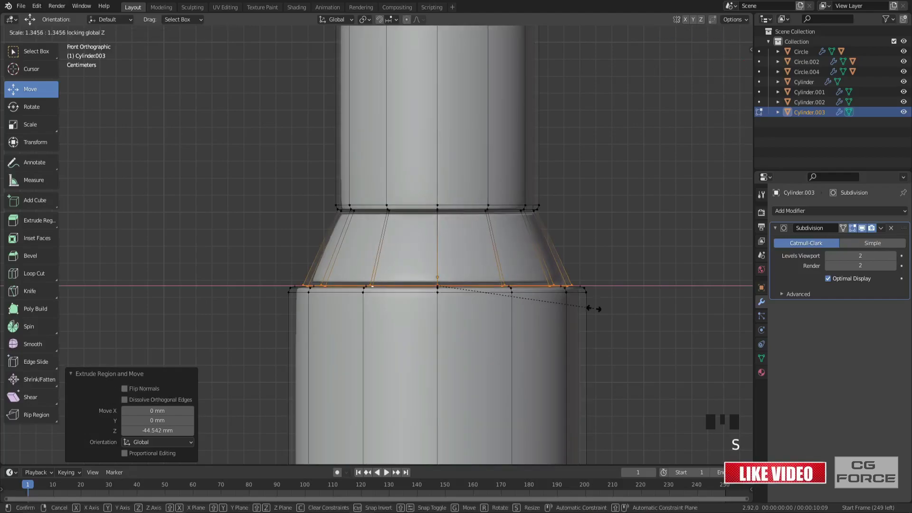
{"action": "left_click", "coordinate": [612, 295]}
Select the connected bottle body mesh and scale the inner liquid copy to 0.995 in X and Y.
{"action": "key", "text": "alt+a"}
{"action": "key", "text": "l"}
{"action": "scroll", "coordinate": [641, 278], "scroll_direction": "down", "scroll_amount": 2}
{"action": "key", "text": "KP_5"}
{"action": "key", "text": "s"}
{"action": "key", "text": "shift+z"}
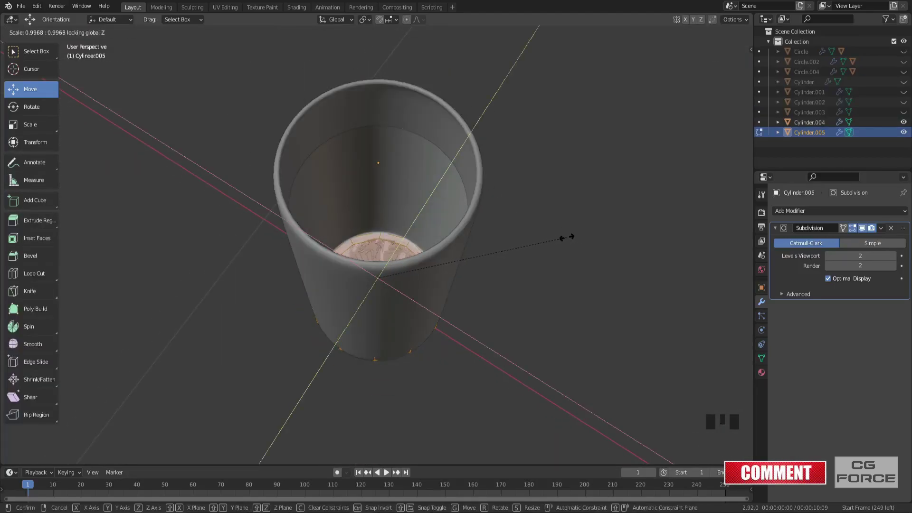
{"action": "left_click", "coordinate": [565, 237]}
Raise the bottom vertices of the inner liquid mesh by 0.51223 mm along Z.
{"action": "key", "text": "KP_1"}
{"action": "key", "text": "shift+z"}
{"action": "scroll", "coordinate": [564, 236], "scroll_direction": "down", "scroll_amount": 2}
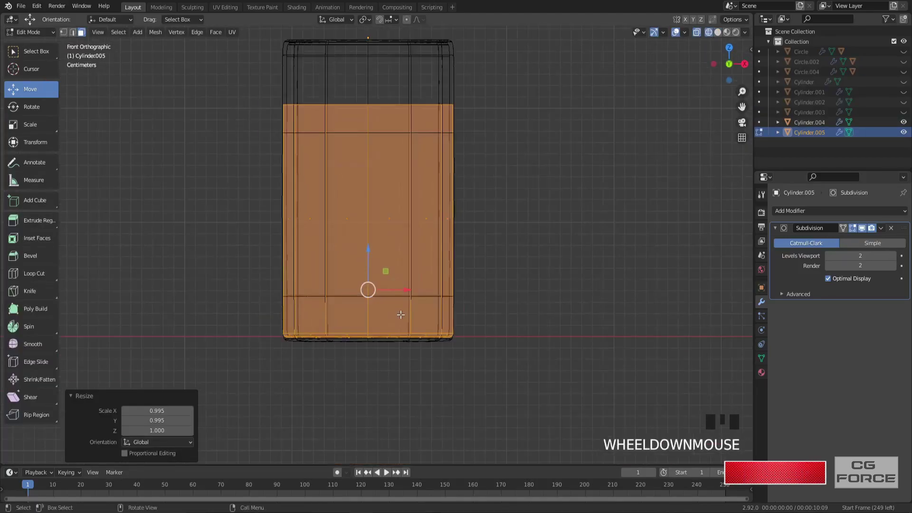
{"action": "key", "text": "1"}
{"action": "key", "text": "b"}
{"action": "left_click_drag", "start_coordinate": [484, 365], "coordinate": [259, 317]}
{"action": "scroll", "coordinate": [357, 320], "scroll_direction": "up", "scroll_amount": 3}
{"action": "key", "text": "g"}
{"action": "key", "text": "z"}
{"action": "left_click", "coordinate": [416, 412]}
{"action": "key", "text": "shift+z"}
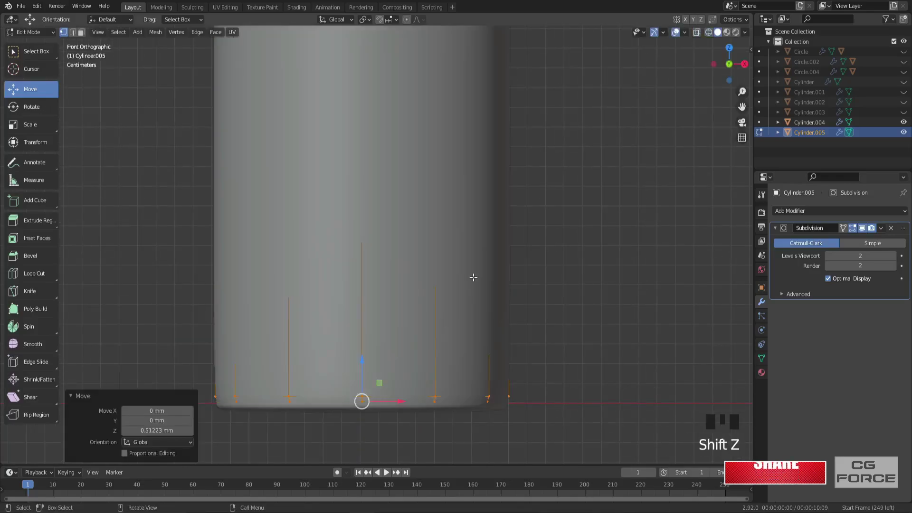
Fill the open top of the inner liquid mesh with a face and inset that face.
{"action": "middle_click_drag", "start_coordinate": [472, 277], "coordinate": [436, 318]}
{"action": "scroll", "coordinate": [436, 317], "scroll_direction": "down", "scroll_amount": 4}
{"action": "key", "text": "shift+z"}
{"action": "left_click_drag", "start_coordinate": [285, 98], "coordinate": [533, 153]}
{"action": "middle_click_drag", "start_coordinate": [532, 153], "coordinate": [562, 212]}
{"action": "key", "text": "shift+z"}
{"action": "key", "text": "f"}
{"action": "key", "text": "i"}
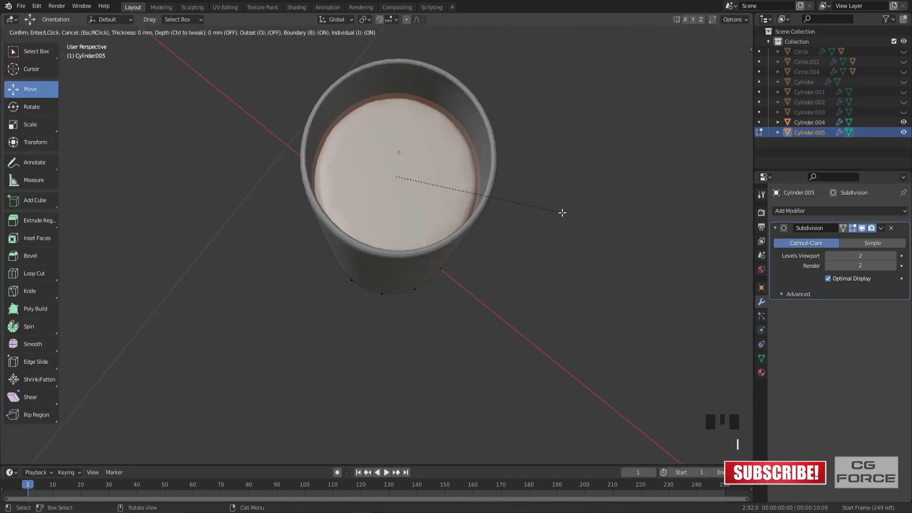
{"action": "left_click", "coordinate": [505, 217]}
Add a supporting loop cut near the top rim of the inner liquid mesh.
{"action": "key", "text": "shift+z"}
{"action": "key", "text": "ctrl+r"}
{"action": "left_click", "coordinate": [415, 164]}
{"action": "middle_click_drag", "start_coordinate": [515, 236], "coordinate": [489, 228]}
{"action": "left_click", "coordinate": [416, 147]}
{"action": "key", "text": "shift+z"}
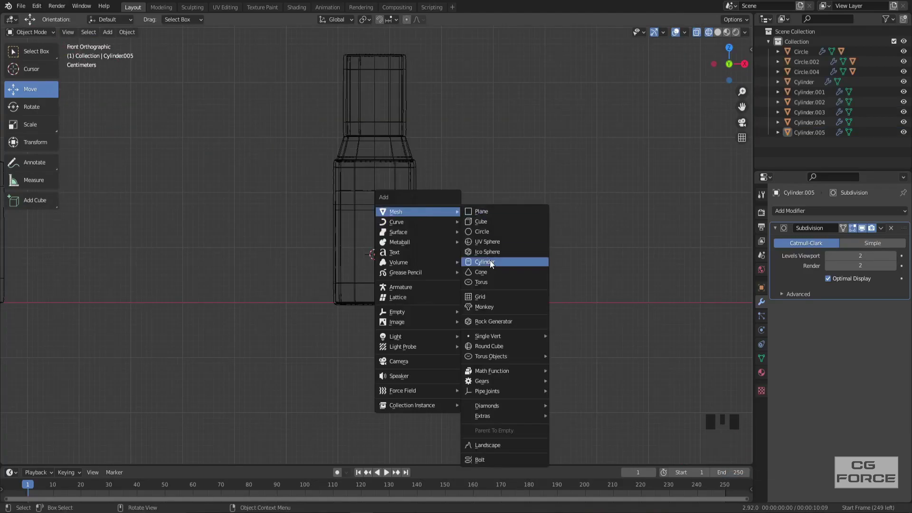
Add a 12-vertex cylinder of 100 mm radius and 322 mm depth, scale it down to a thin tube and raise it into the bottle's neck.
{"action": "left_click", "coordinate": [499, 261]}
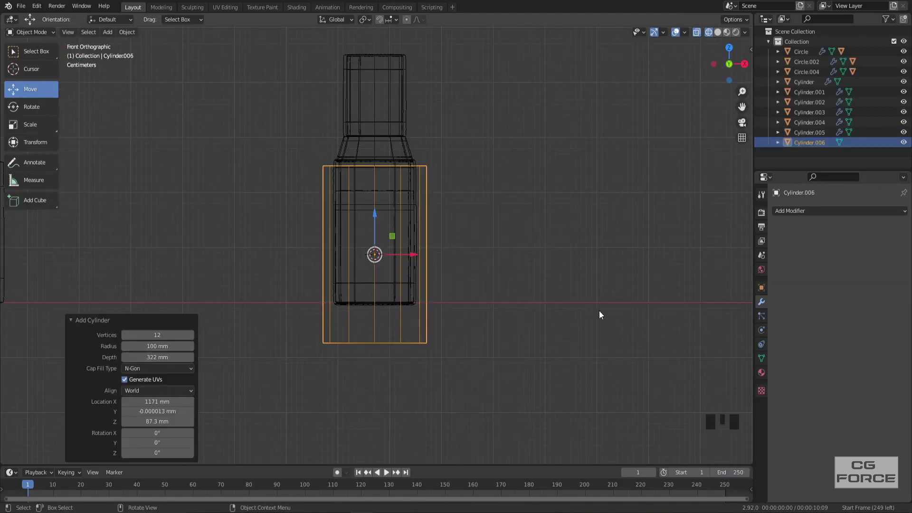
{"action": "key", "text": "s"}
{"action": "left_click", "coordinate": [359, 280]}
{"action": "key", "text": "s"}
{"action": "key", "text": "z"}
{"action": "left_click", "coordinate": [442, 277]}
{"action": "left_click_drag", "start_coordinate": [375, 213], "coordinate": [396, 235]}
Extend the tube's lower end downward and add a loop cut across its middle, shifted toward negative X to bend it.
{"action": "key", "text": "Tab"}
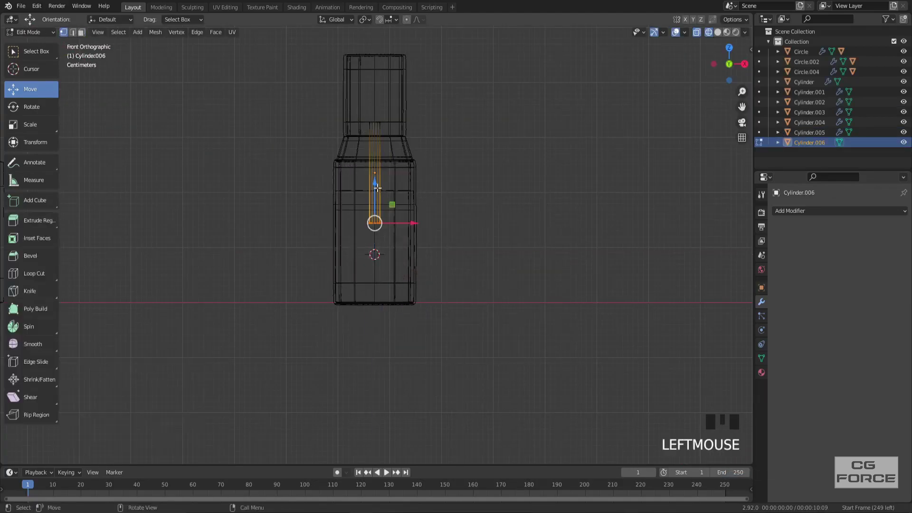
{"action": "left_click_drag", "start_coordinate": [375, 182], "coordinate": [377, 225]}
{"action": "key", "text": "ctrl+r"}
{"action": "key", "text": "ctrl+b"}
{"action": "scroll", "coordinate": [484, 261], "scroll_direction": "up", "scroll_amount": 3}
{"action": "key", "text": "s"}
{"action": "key", "text": "ctrl+z"}
{"action": "key", "text": "ctrl+z"}
{"action": "key", "text": "ctrl+z"}
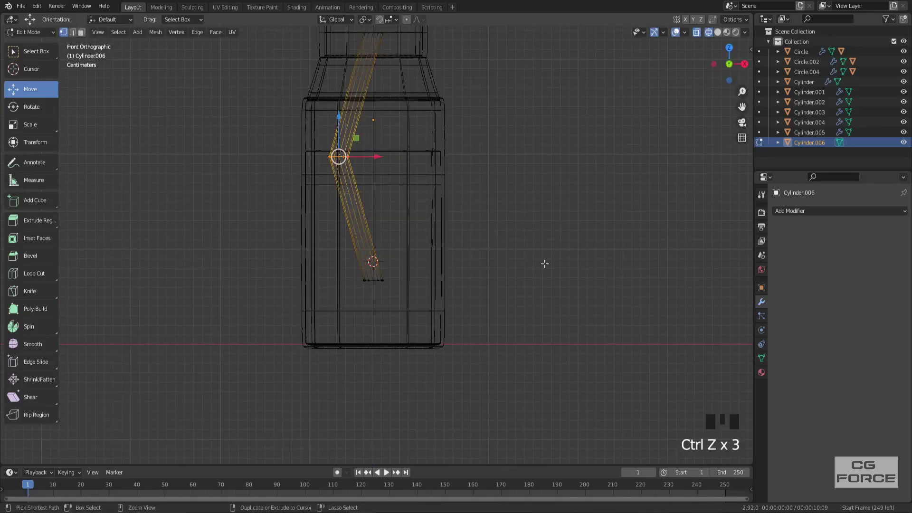
Make the whole bent tube thinner by scaling it in X and Y only.
{"action": "key", "text": "a"}
{"action": "key", "text": "s"}
{"action": "key", "text": "shift+z"}
{"action": "left_click", "coordinate": [566, 137]}
Reduce the tube's bend by moving its middle loop toward the center, and bevel that loop into a smooth curve.
{"action": "left_click_drag", "start_coordinate": [354, 144], "coordinate": [382, 156]}
{"action": "key", "text": "ctrl+b"}
{"action": "left_click", "coordinate": [512, 250]}
{"action": "scroll", "coordinate": [464, 190], "scroll_direction": "down", "scroll_amount": 2}
{"action": "key", "text": "Tab"}
{"action": "key", "text": "shift+z"}
{"action": "key", "text": "shift+z"}
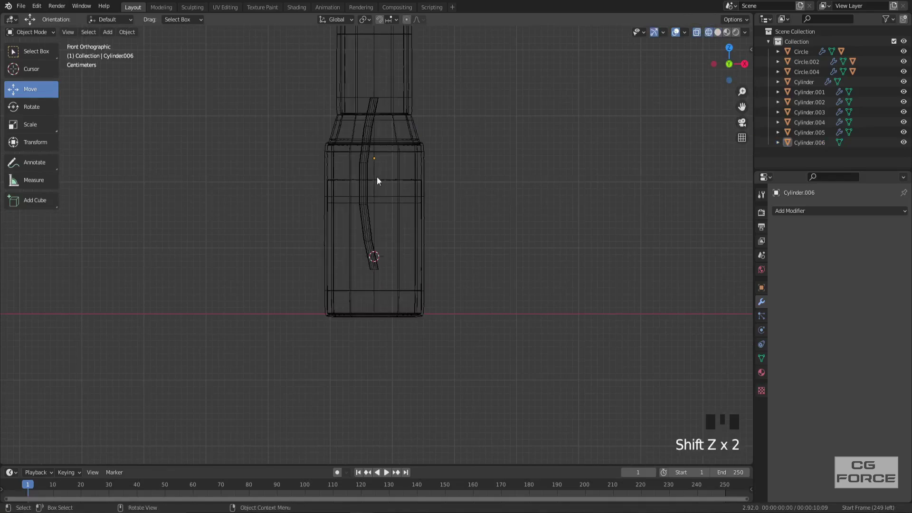
Parent the inner tube, liquid and cap section to the bottle body and save the file.
{"action": "left_click", "coordinate": [377, 177]}
{"action": "left_click", "coordinate": [362, 170], "text": "shift"}
{"action": "key", "text": "shift+z"}
{"action": "left_click", "coordinate": [347, 142], "text": "shift"}
{"action": "key", "text": "ctrl+p"}
{"action": "left_click", "coordinate": [347, 141]}
{"action": "left_click", "coordinate": [352, 164]}
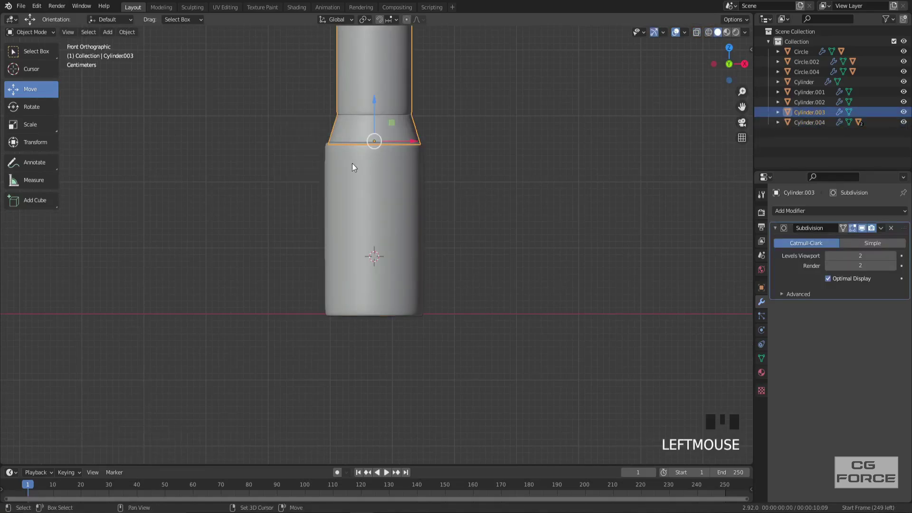
{"action": "key", "text": "ctrl+s"}
{"action": "key", "text": "ctrl+s"}
{"action": "key", "text": "ctrl+s"}
Move the parented bottle about 481 mm along negative X so it lines up beside the nozzle bottle.
{"action": "scroll", "coordinate": [423, 234], "scroll_direction": "down", "scroll_amount": 5}
{"action": "middle_click_drag", "start_coordinate": [423, 234], "coordinate": [423, 238]}
{"action": "left_click", "coordinate": [380, 224]}
{"action": "left_click_drag", "start_coordinate": [403, 206], "coordinate": [285, 208]}
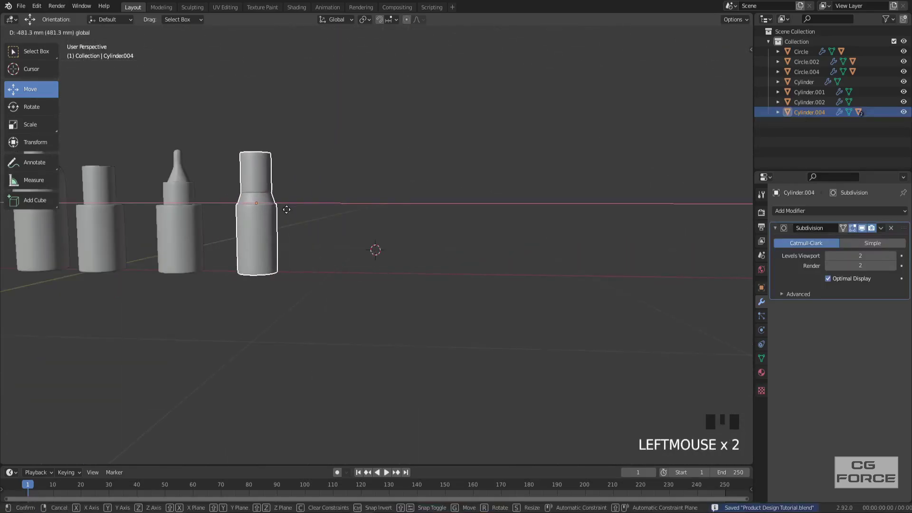
{"action": "key", "text": "KP_1"}
{"action": "key", "text": "KP_Decimal"}
{"action": "scroll", "coordinate": [308, 203], "scroll_direction": "down", "scroll_amount": 10}
Duplicate the shouldered bottle's bottom face, place the copy farther along X, and separate it as its own object.
{"action": "left_click", "coordinate": [310, 204]}
{"action": "scroll", "coordinate": [380, 228], "scroll_direction": "up", "scroll_amount": 3}
{"action": "middle_click_drag", "start_coordinate": [411, 238], "coordinate": [488, 244], "text": "shift"}
{"action": "left_click", "coordinate": [464, 254]}
{"action": "scroll", "coordinate": [476, 257], "scroll_direction": "up", "scroll_amount": 8}
{"action": "middle_click_drag", "start_coordinate": [527, 273], "coordinate": [510, 251]}
{"action": "key", "text": "Tab"}
{"action": "key", "text": "shift+z"}
{"action": "key", "text": "shift+z"}
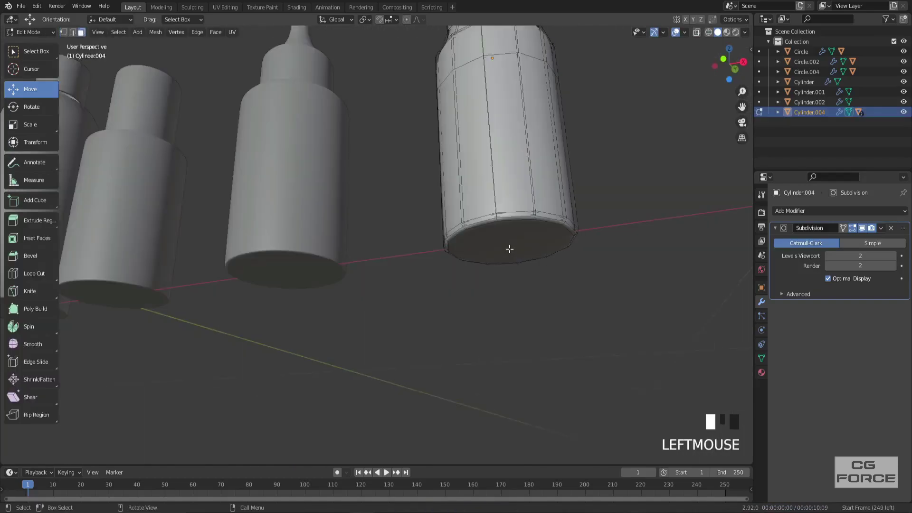
{"action": "left_click", "coordinate": [510, 249]}
{"action": "scroll", "coordinate": [510, 249], "scroll_direction": "down", "scroll_amount": 3}
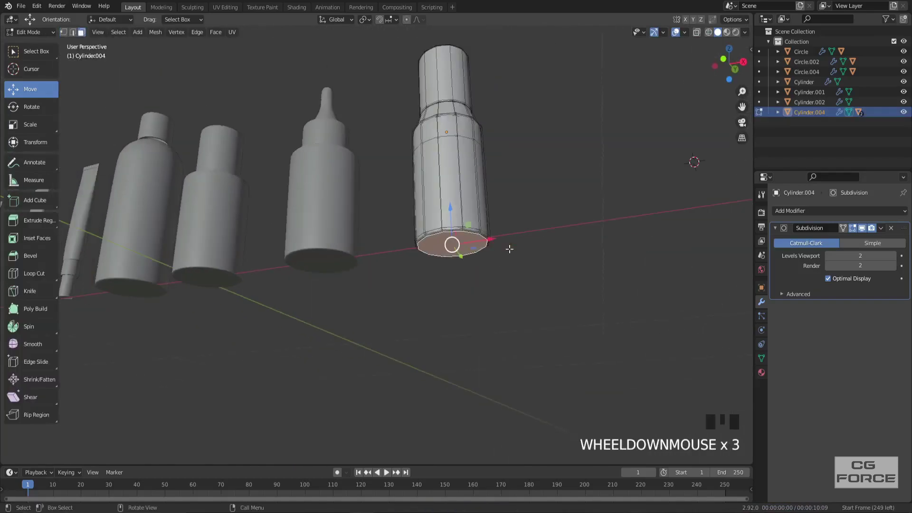
{"action": "left_click", "coordinate": [704, 267]}
{"action": "key", "text": "p"}
{"action": "left_click", "coordinate": [637, 269]}
{"action": "key", "text": "Tab"}
Move the separated disc about 72 mm along X, away from the shouldered bottle.
{"action": "left_click", "coordinate": [648, 217]}
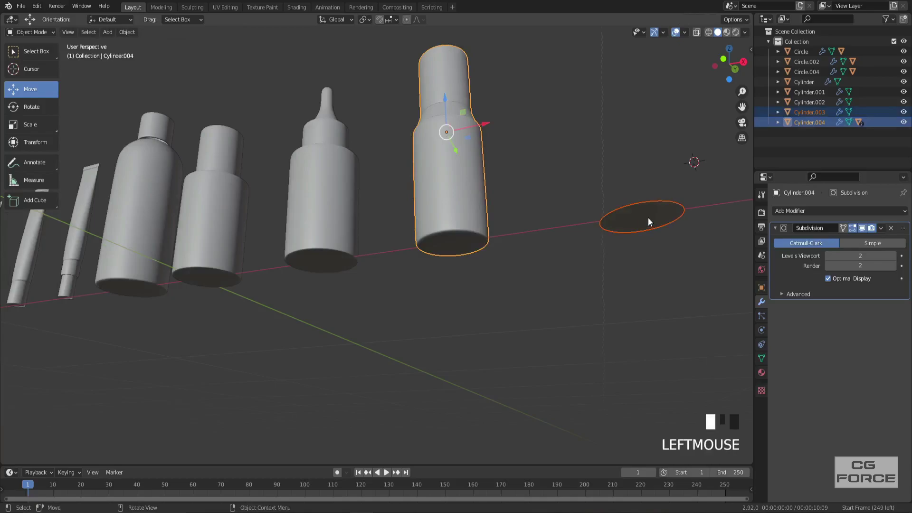
{"action": "middle_click_drag", "start_coordinate": [658, 226], "coordinate": [350, 281]}
{"action": "scroll", "coordinate": [369, 275], "scroll_direction": "up", "scroll_amount": 2}
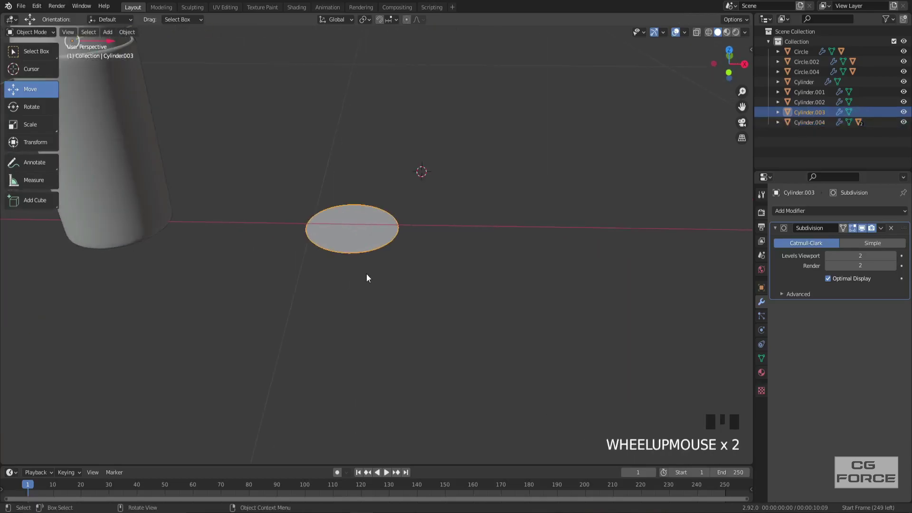
{"action": "key", "text": "KP_1"}
{"action": "key", "text": "g"}
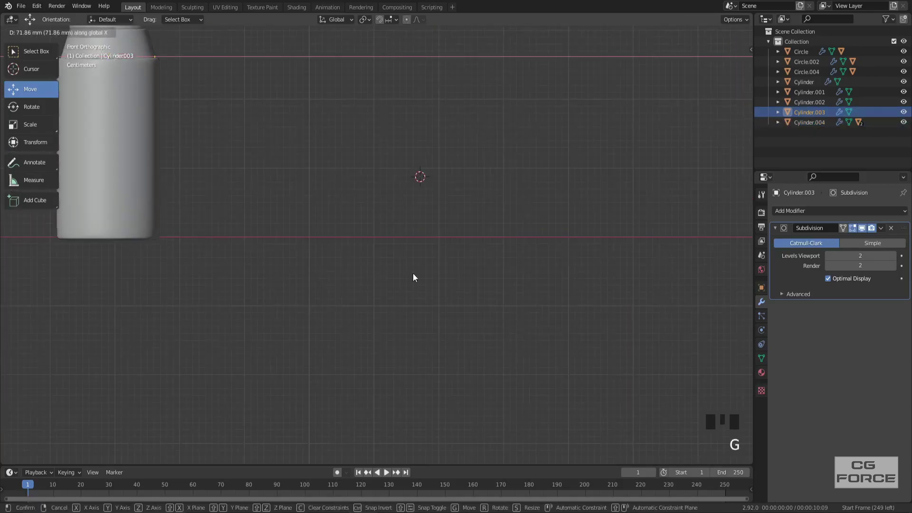
{"action": "left_click", "coordinate": [413, 274]}
Extrude the disc's face 70 mm along Z to form a short jar body.
{"action": "middle_click_drag", "start_coordinate": [414, 266], "coordinate": [421, 272]}
{"action": "key", "text": "Tab"}
{"action": "left_click", "coordinate": [420, 268]}
{"action": "key", "text": "e"}
{"action": "left_click", "coordinate": [496, 217]}
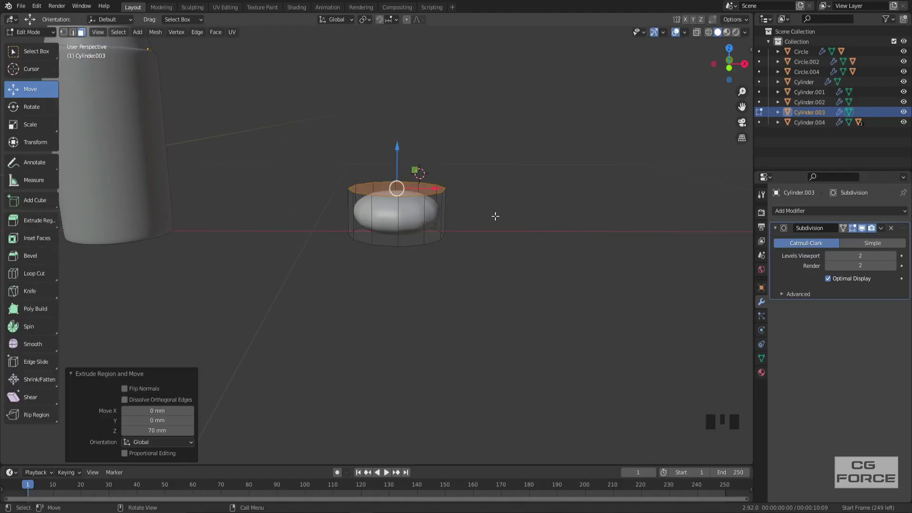
Bevel the top and bottom rims of the jar body with a small one-segment bevel.
{"action": "middle_click_drag", "start_coordinate": [495, 217], "coordinate": [494, 319]}
{"action": "scroll", "coordinate": [494, 319], "scroll_direction": "up", "scroll_amount": 2}
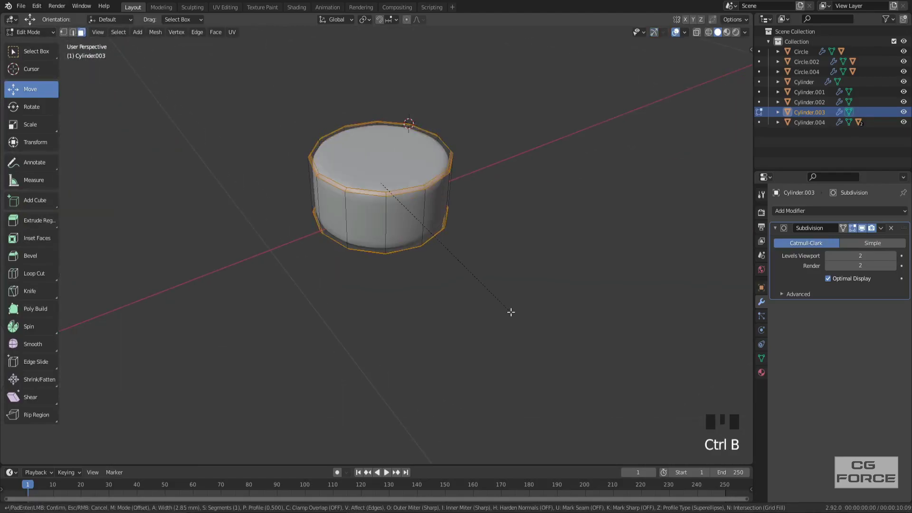
{"action": "left_click", "coordinate": [535, 259]}
Extrude the 0.919-scale copy of the jar's top face about 59 mm upward as a lid, and round its top with a two-segment bevel.
{"action": "key", "text": "e"}
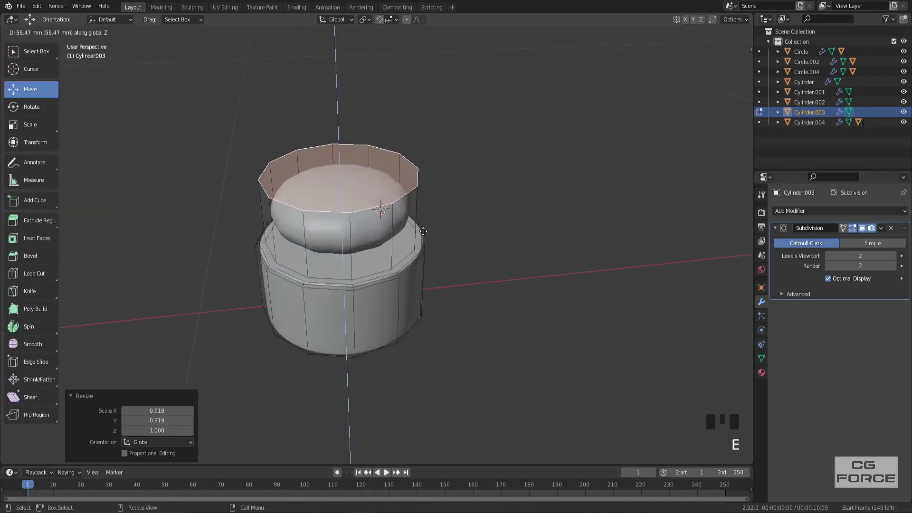
{"action": "left_click", "coordinate": [442, 245]}
{"action": "middle_click_drag", "start_coordinate": [442, 244], "coordinate": [473, 228]}
{"action": "key", "text": "ctrl+b"}
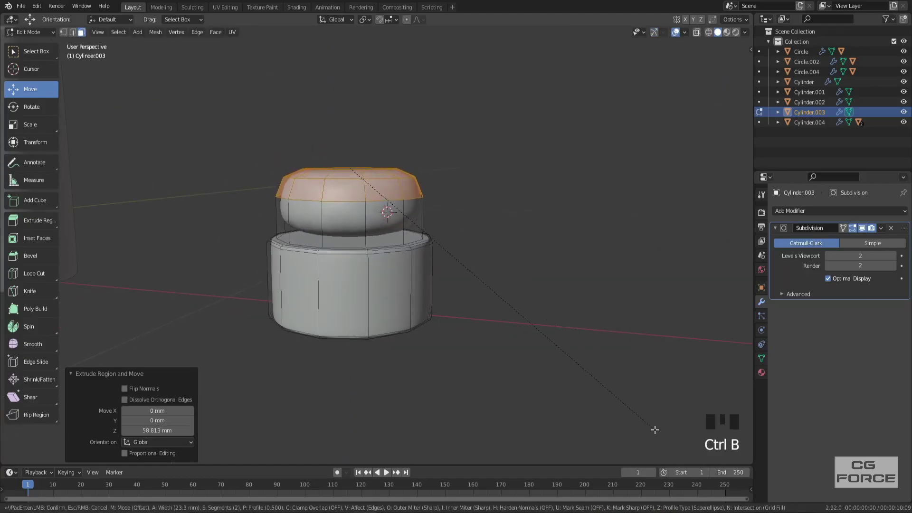
{"action": "left_click", "coordinate": [659, 449]}
{"action": "left_click", "coordinate": [523, 296]}
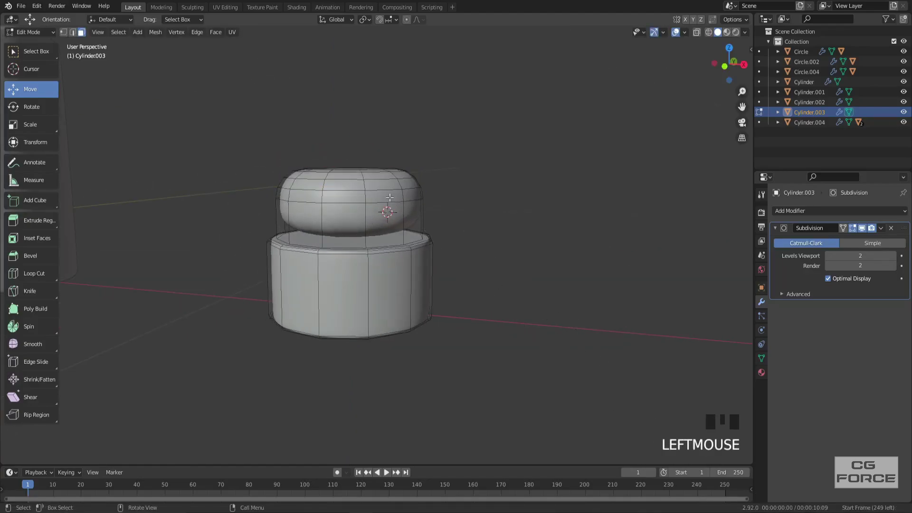
Isolate the lid, bevel the rim of its bottom face, and reveal the hidden jar body.
{"action": "key", "text": "l"}
{"action": "key", "text": "shift+h"}
{"action": "left_click", "coordinate": [459, 292]}
{"action": "middle_click_drag", "start_coordinate": [459, 292], "coordinate": [323, 241]}
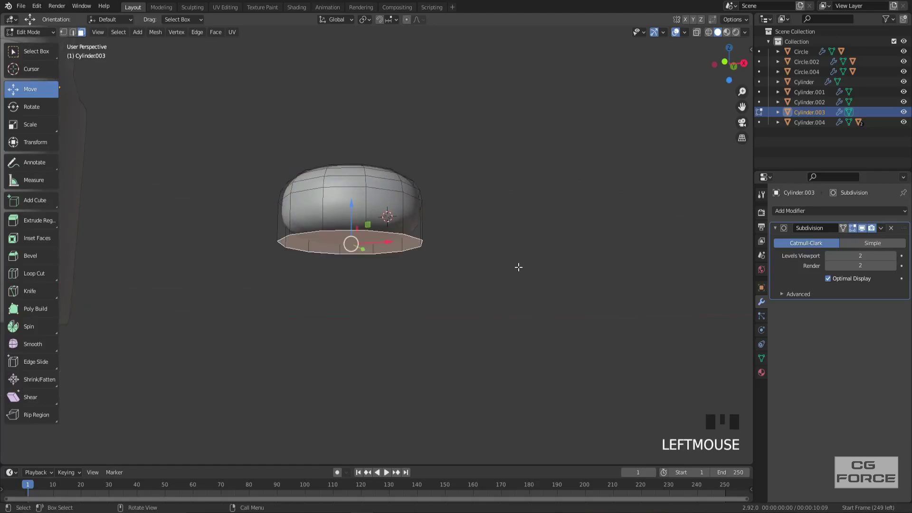
{"action": "key", "text": "ctrl+b"}
{"action": "left_click", "coordinate": [350, 241]}
{"action": "key", "text": "alt+h"}
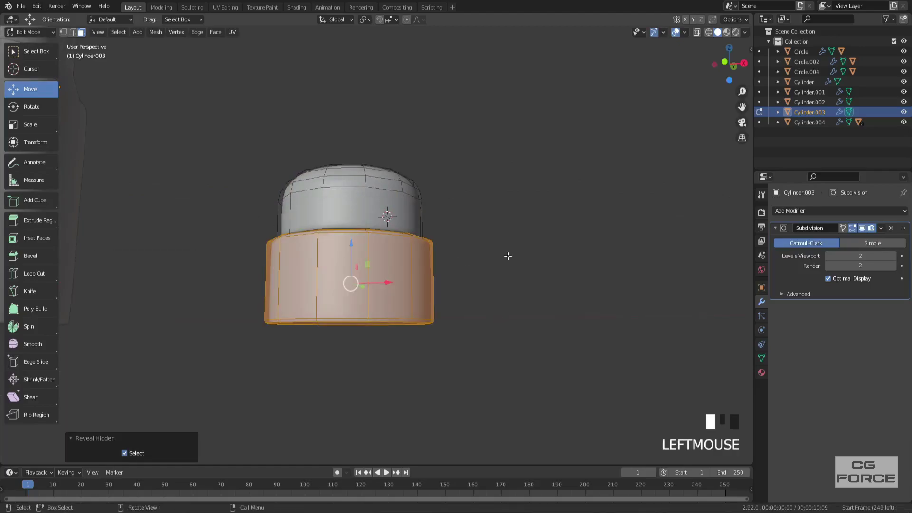
Select the whole lid mesh and adjust its height on the jar body along Z.
{"action": "key", "text": "Tab"}
{"action": "middle_click_drag", "start_coordinate": [485, 252], "coordinate": [484, 225]}
{"action": "key", "text": "Tab"}
{"action": "left_click", "coordinate": [483, 225]}
{"action": "key", "text": "l"}
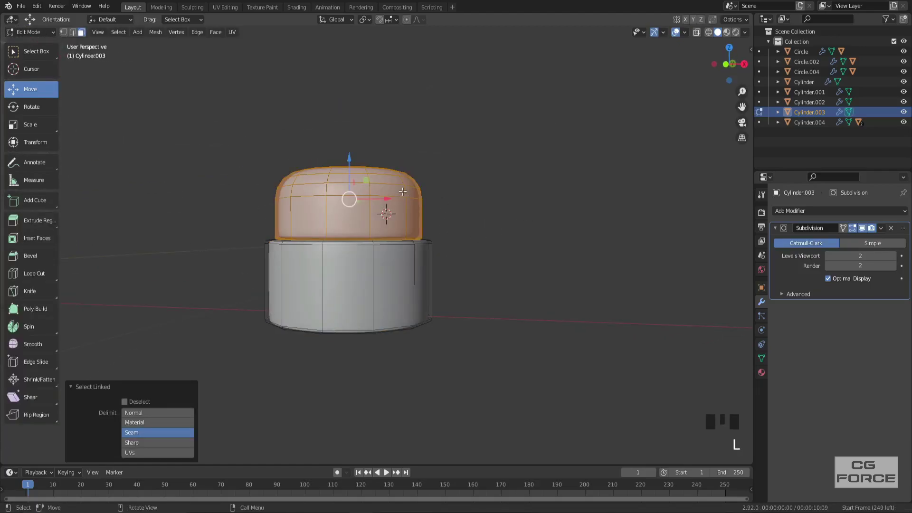
{"action": "key", "text": "g"}
{"action": "key", "text": "z"}
Duplicate the lidded jar, place the copy beside the original along X, and save the file.
{"action": "key", "text": "shift+d"}
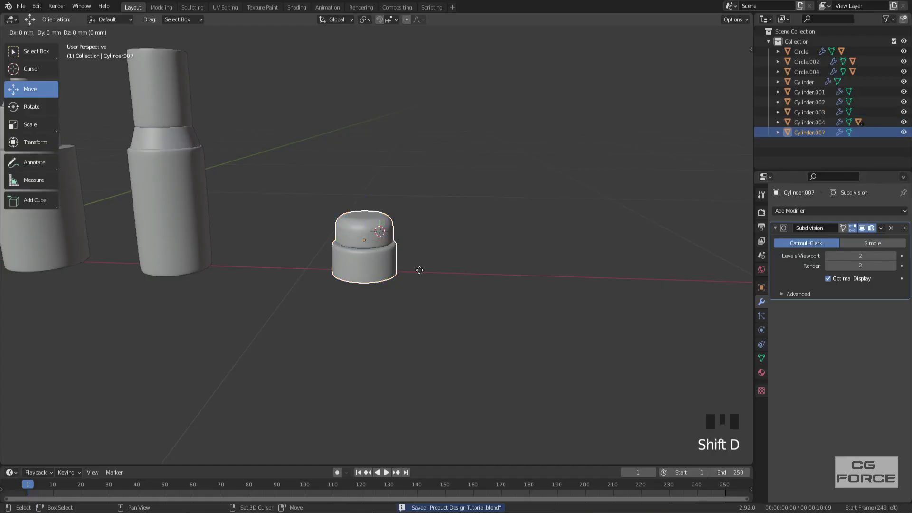
{"action": "left_click", "coordinate": [501, 301]}
{"action": "left_click", "coordinate": [419, 289]}
{"action": "key", "text": "ctrl+s"}
{"action": "key", "text": "ctrl+s"}
{"action": "key", "text": "ctrl+s"}
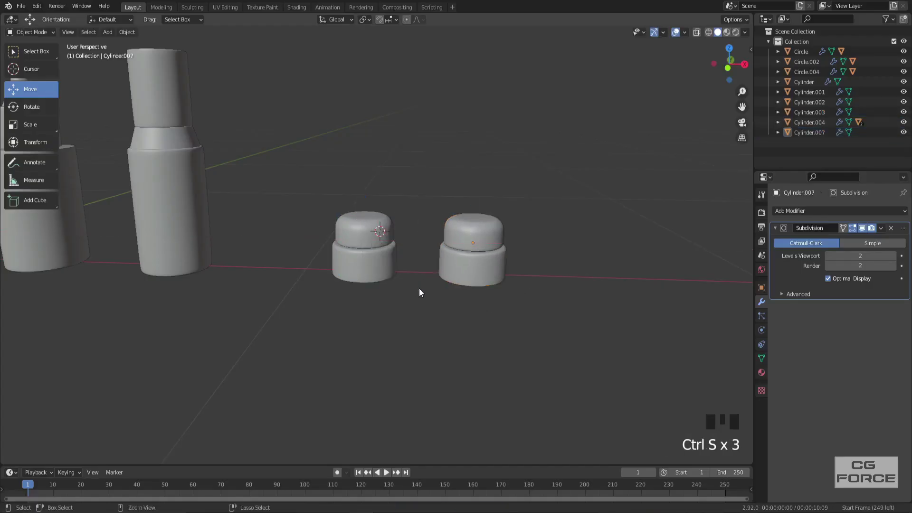
Slide both jars along negative X closer to the shouldered bottle and save the file.
{"action": "middle_click_drag", "start_coordinate": [419, 289], "coordinate": [417, 344]}
{"action": "left_click", "coordinate": [369, 254]}
{"action": "middle_click_drag", "start_coordinate": [420, 295], "coordinate": [429, 304]}
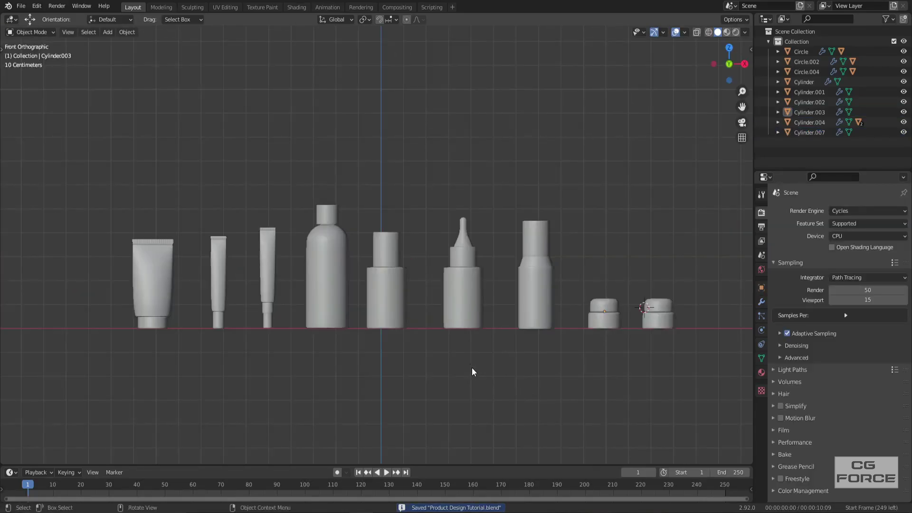
Set the viewport's solid shading color to Random so each container gets its own color.
{"action": "middle_click_drag", "start_coordinate": [466, 360], "coordinate": [519, 383]}
{"action": "left_click", "coordinate": [751, 49]}
{"action": "left_click", "coordinate": [747, 51]}
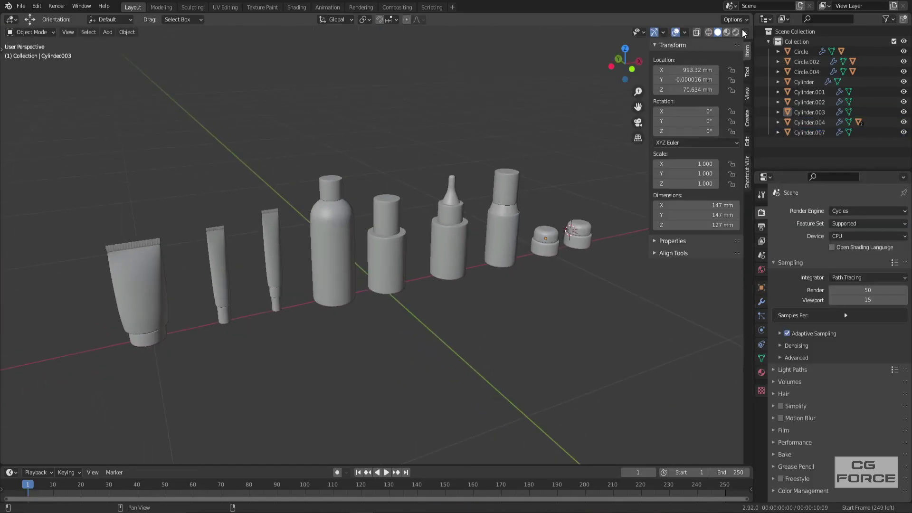
{"action": "left_click", "coordinate": [745, 32]}
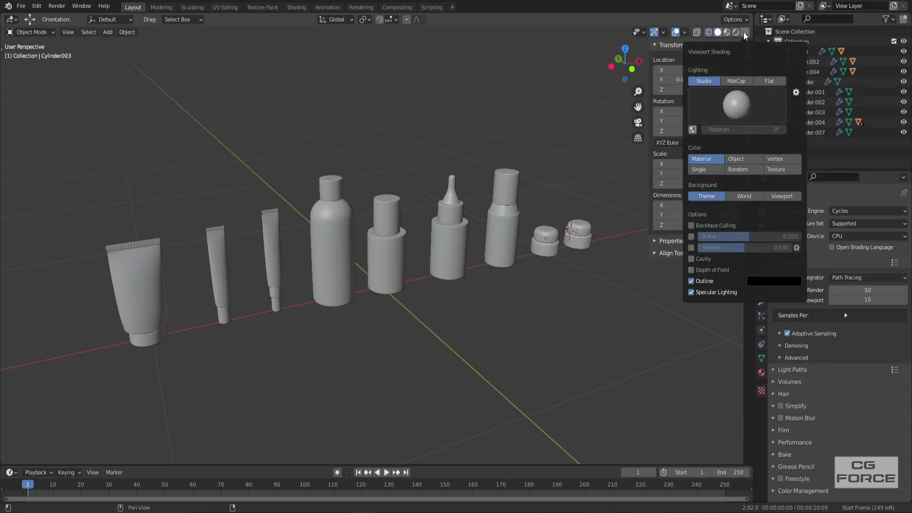
{"action": "left_click", "coordinate": [744, 170]}
{"action": "key", "text": "n"}
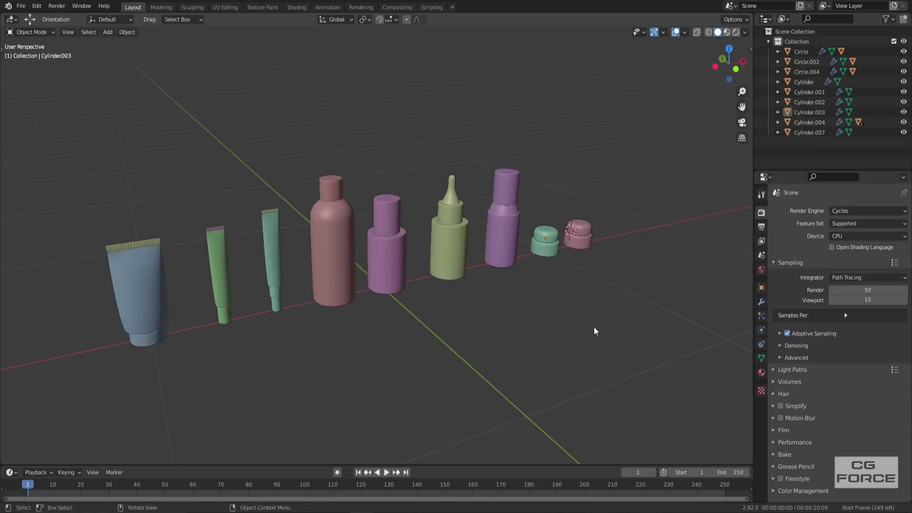
{"action": "middle_click_drag", "start_coordinate": [594, 327], "coordinate": [625, 323]}
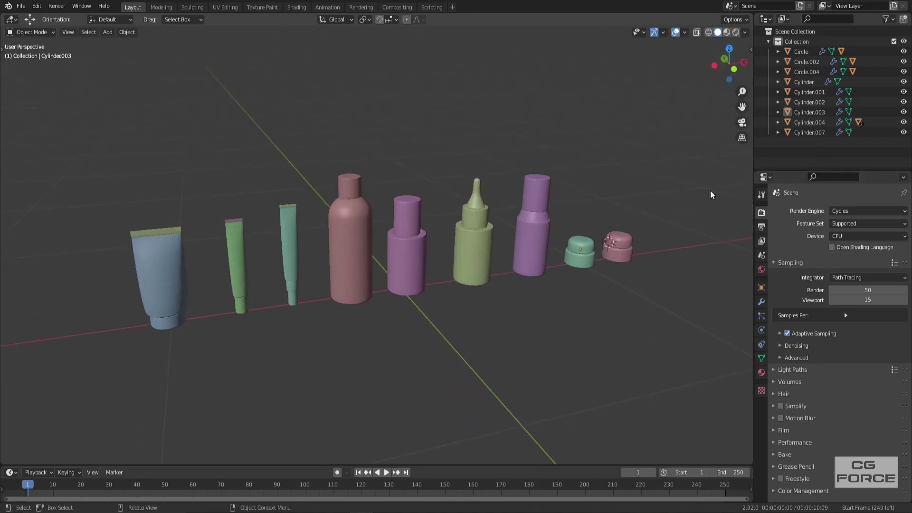
{"action": "left_click", "coordinate": [745, 33]}
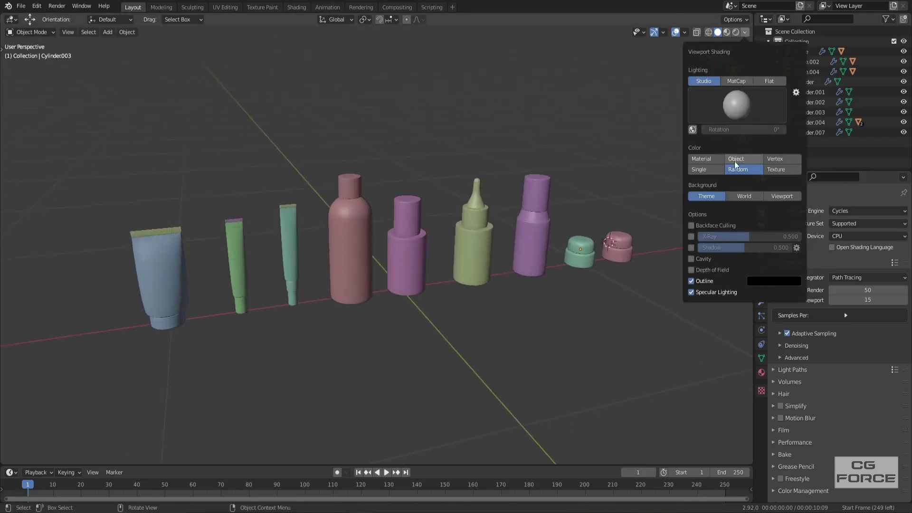
{"action": "mouse_move", "coordinate": [611, 324]}
{"action": "middle_mouse_down"}
{"action": "mouse_move", "coordinate": [629, 334]}
{"action": "mouse_move", "coordinate": [611, 334]}
{"action": "middle_mouse_up"}
{"action": "middle_click_drag", "start_coordinate": [668, 312], "coordinate": [529, 312]}
{"action": "scroll", "coordinate": [526, 308], "scroll_direction": "up", "scroll_amount": 4}
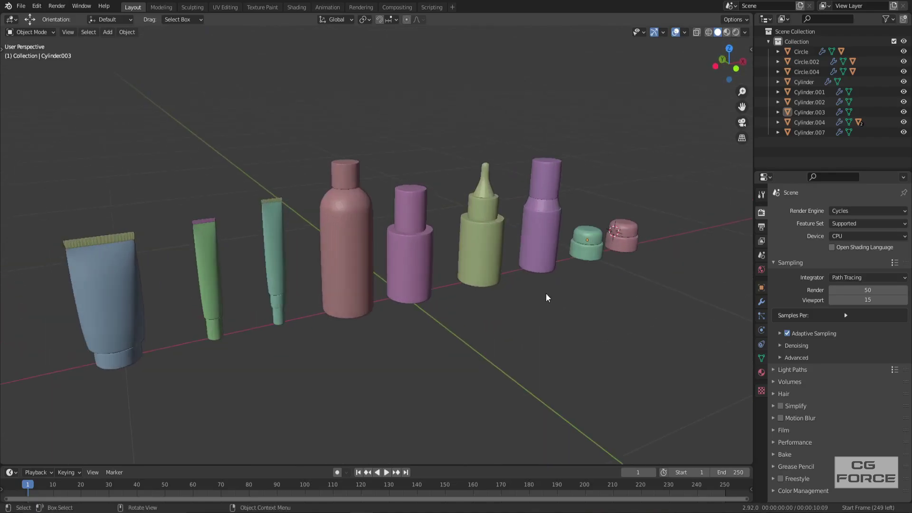